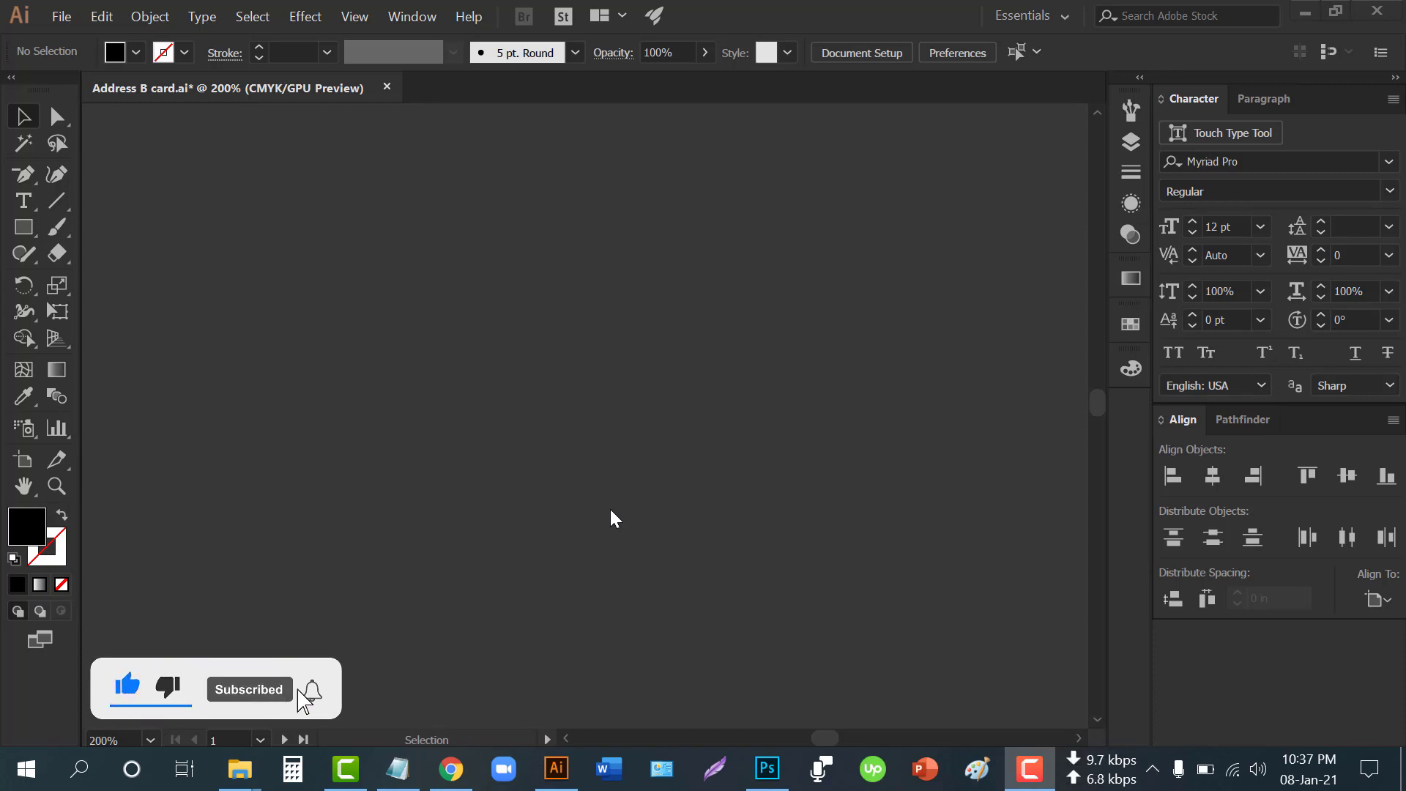
Create a new CMYK document with one artboard, 3 in wide by 2 in tall
{"action": "left_click", "coordinate": [61, 16]}
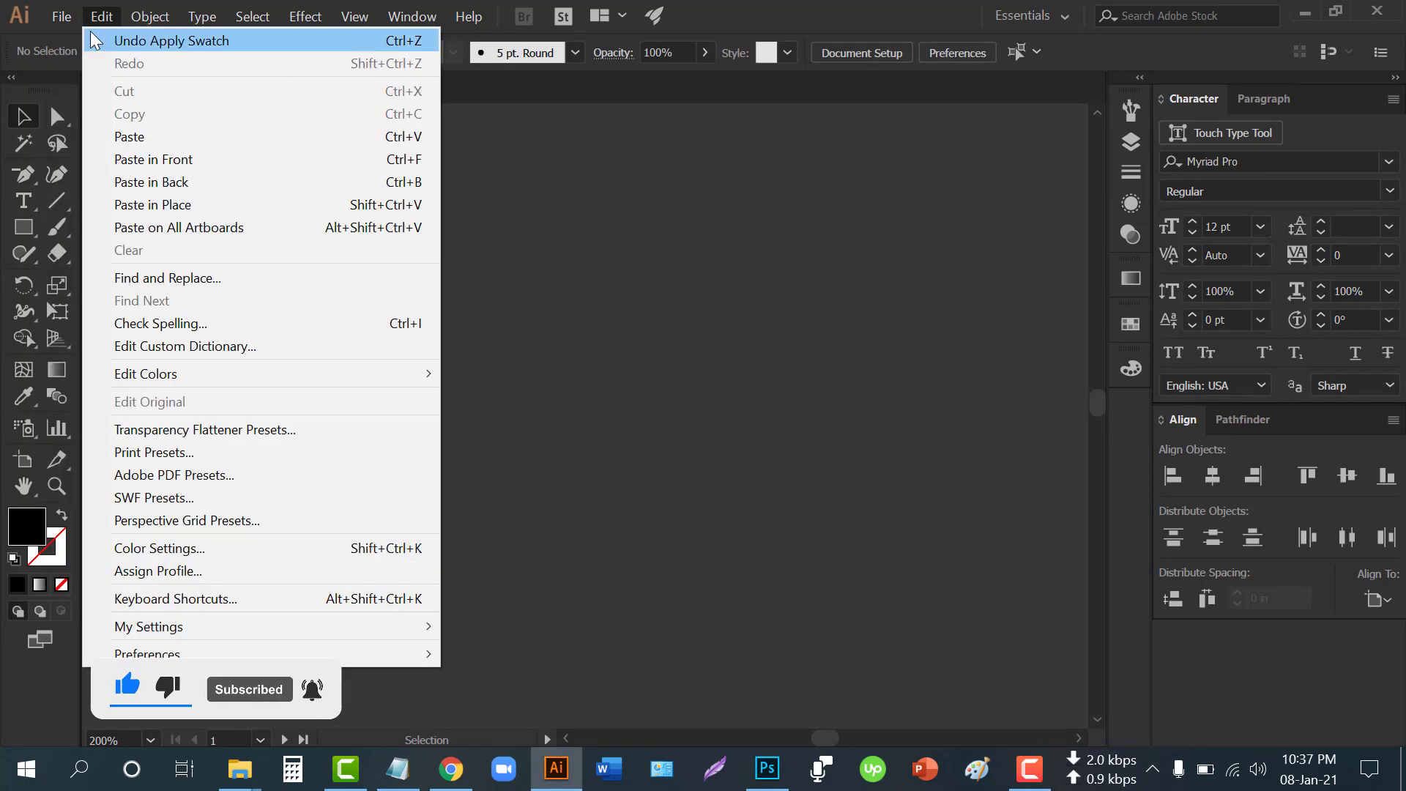
{"action": "left_click", "coordinate": [93, 42]}
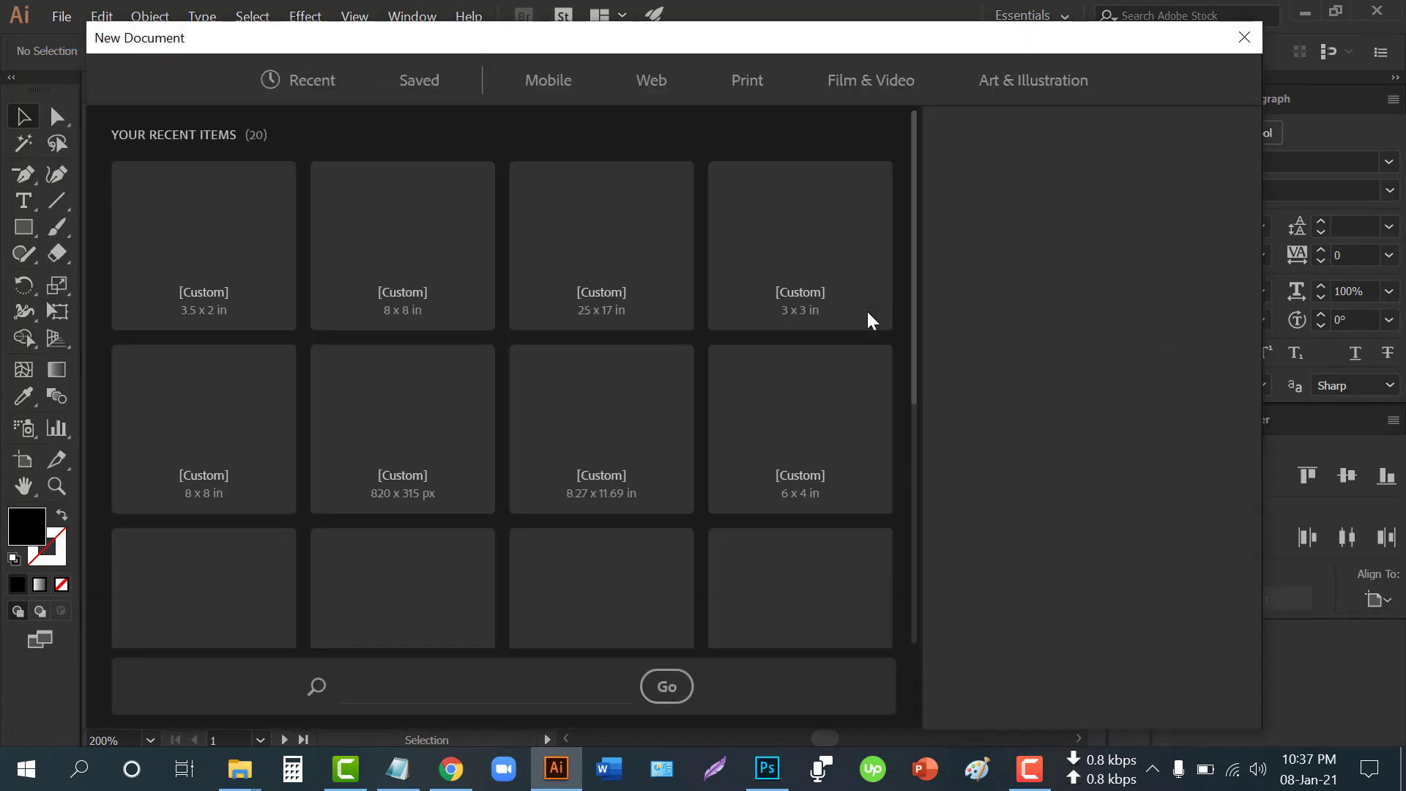
{"action": "left_click", "coordinate": [970, 244]}
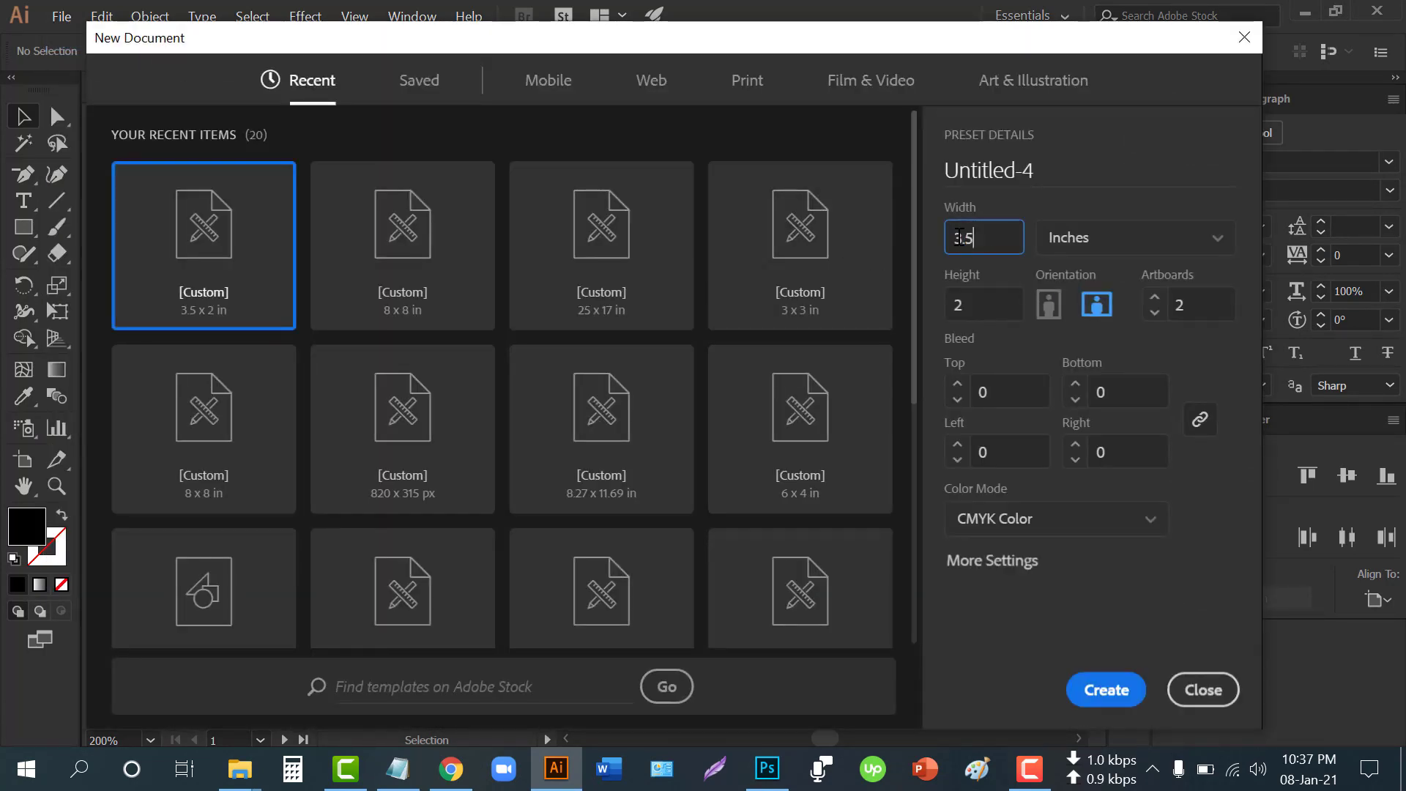
{"action": "type", "text": "3"}
{"action": "left_click", "coordinate": [1157, 314]}
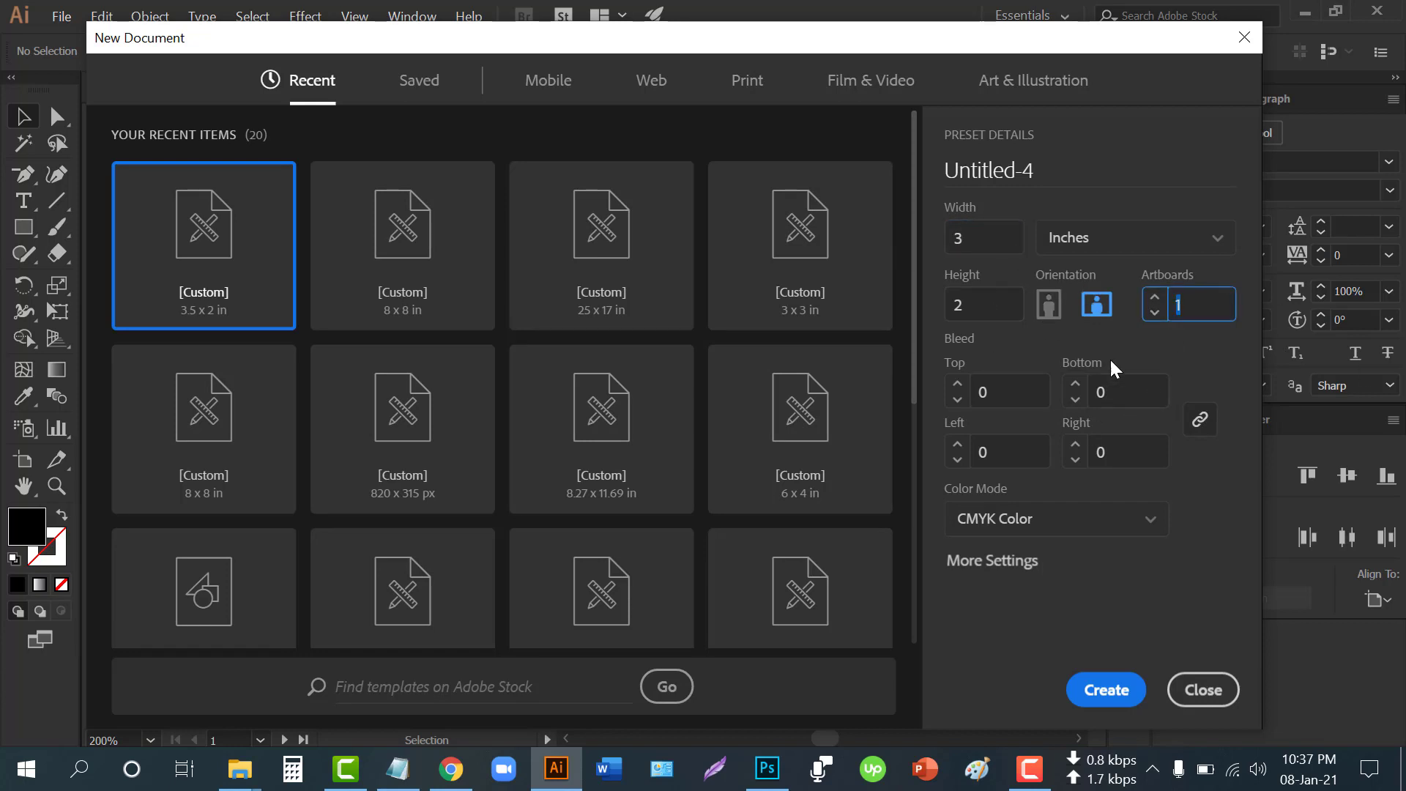
{"action": "left_click", "coordinate": [1108, 690]}
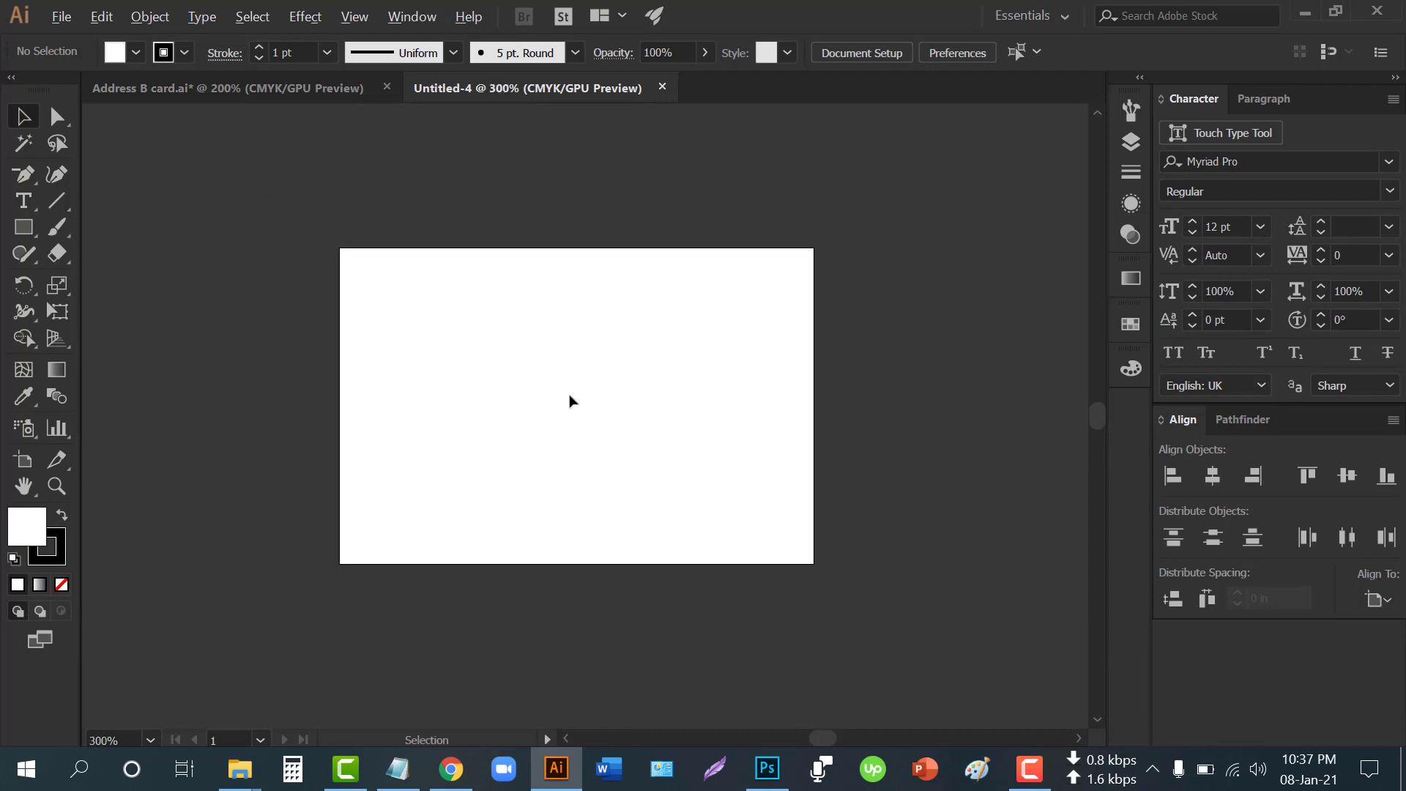
{"action": "left_click_drag", "start_coordinate": [549, 417], "coordinate": [546, 408]}
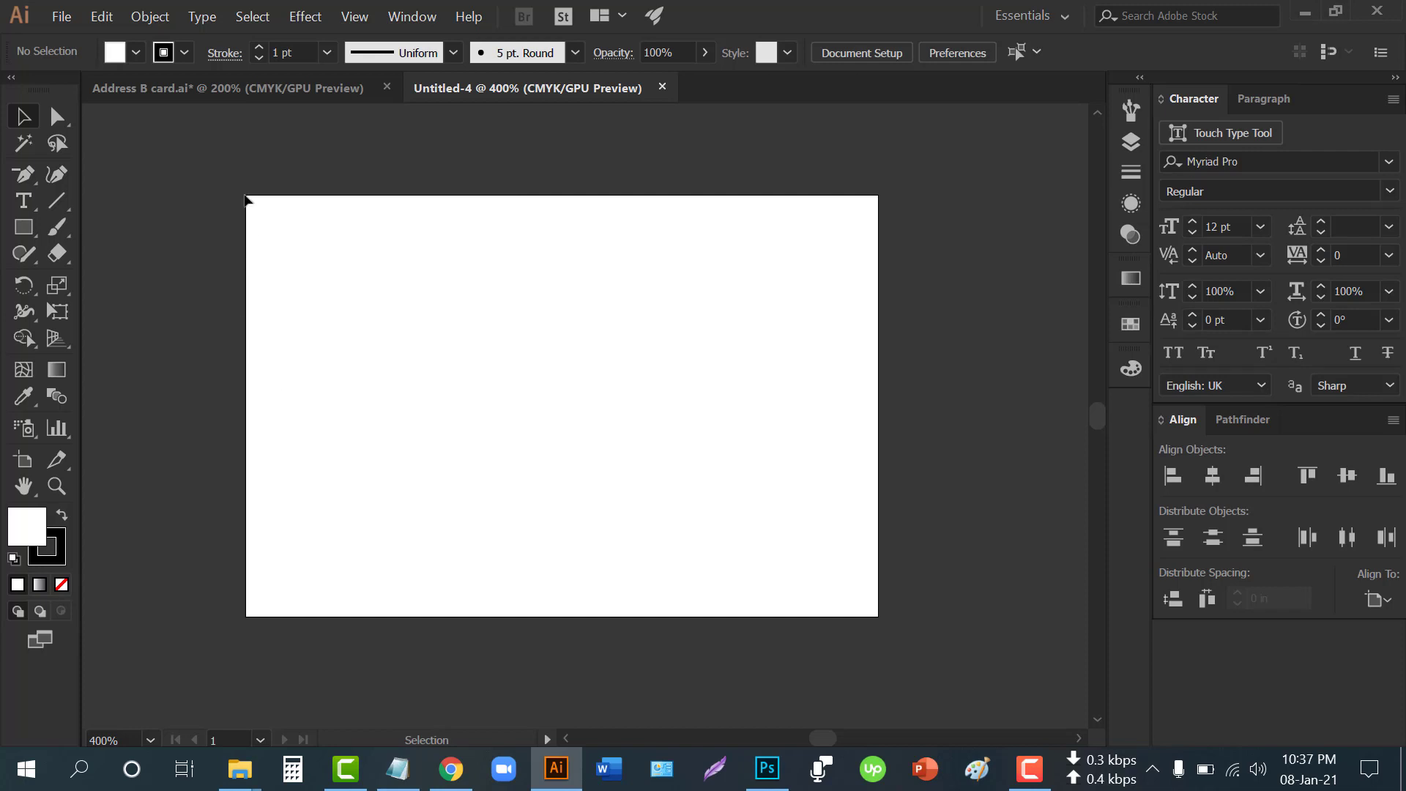
{"action": "left_click_drag", "start_coordinate": [245, 198], "coordinate": [881, 620]}
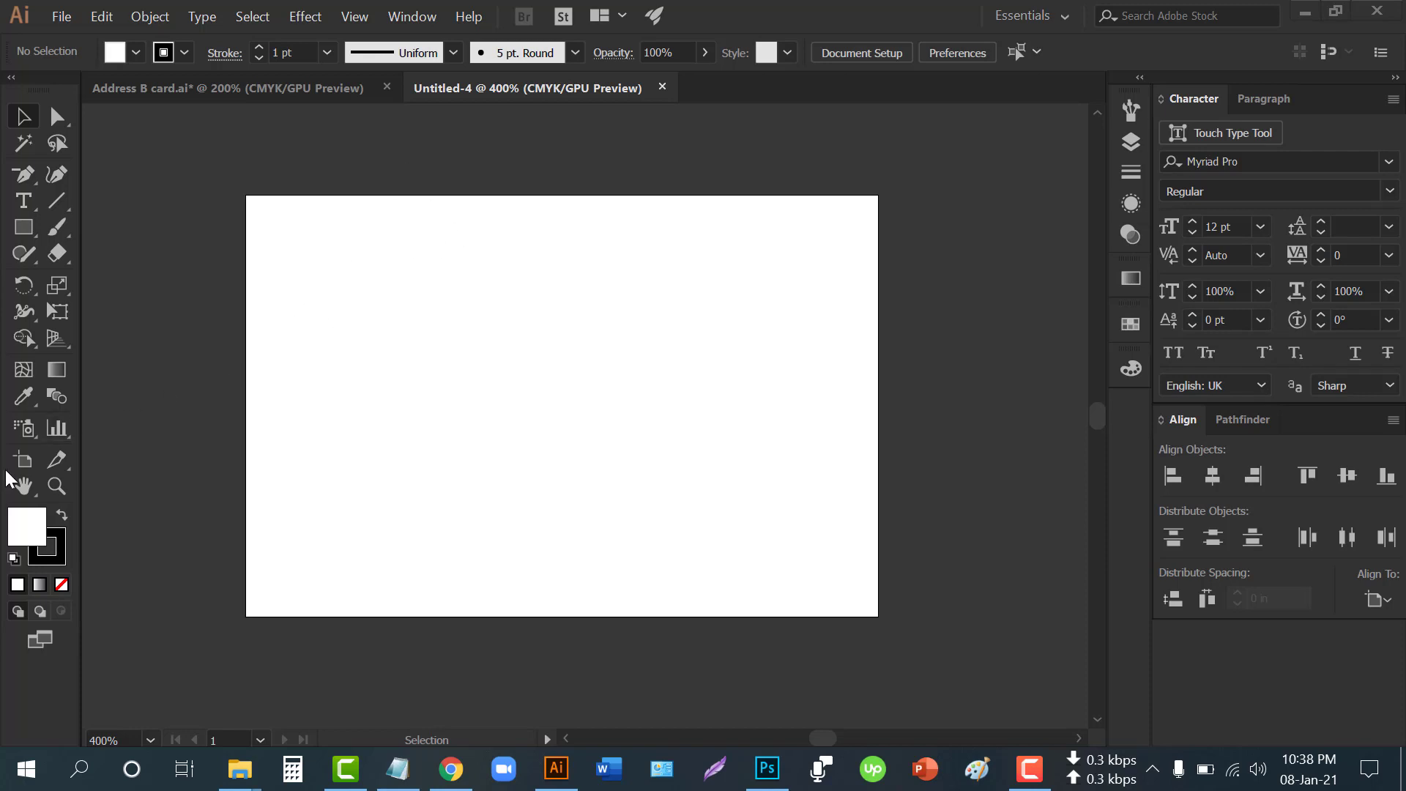
Open Artboard Options for Artboard 1 and close it with OK, leaving it 3 × 2 in
{"action": "double_click", "coordinate": [24, 459]}
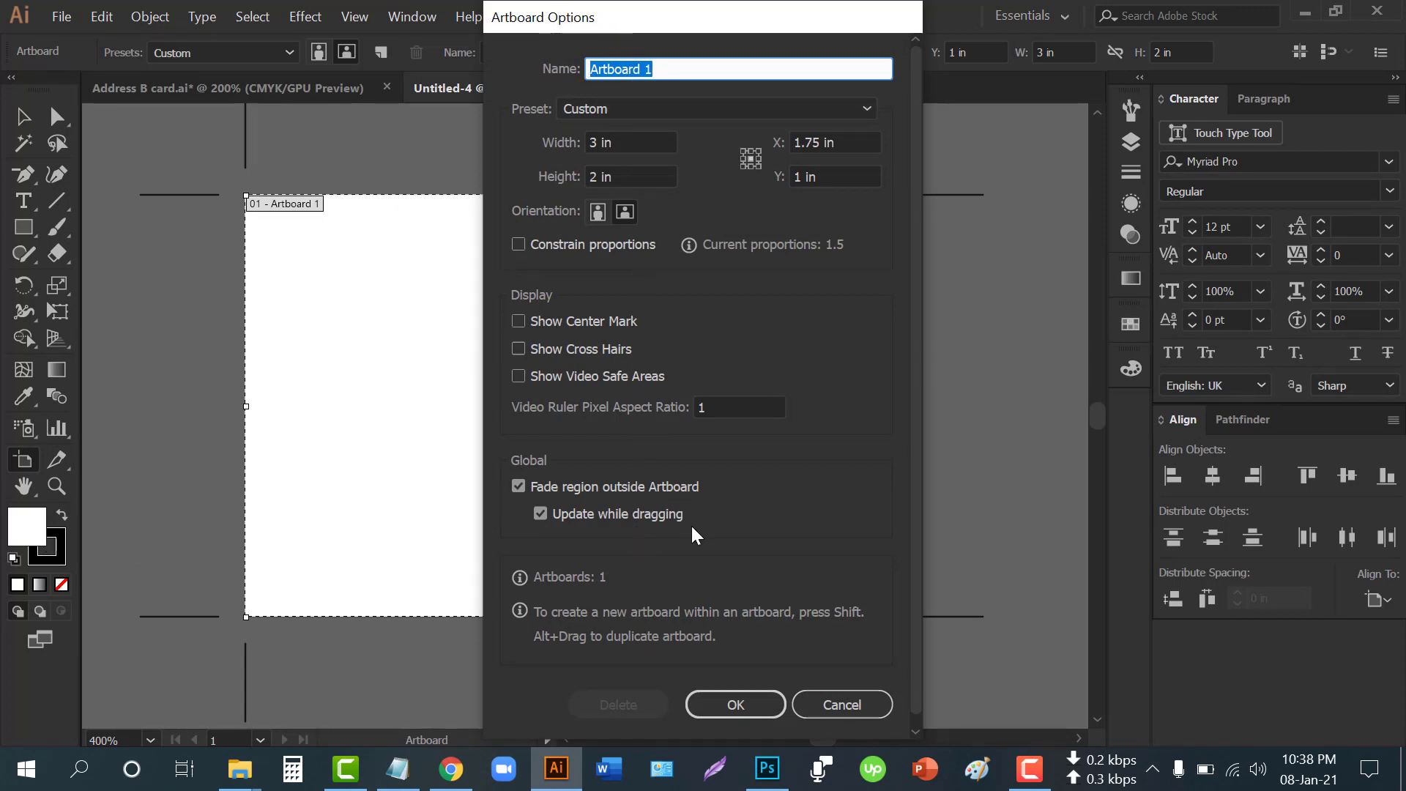
{"action": "left_click", "coordinate": [832, 702]}
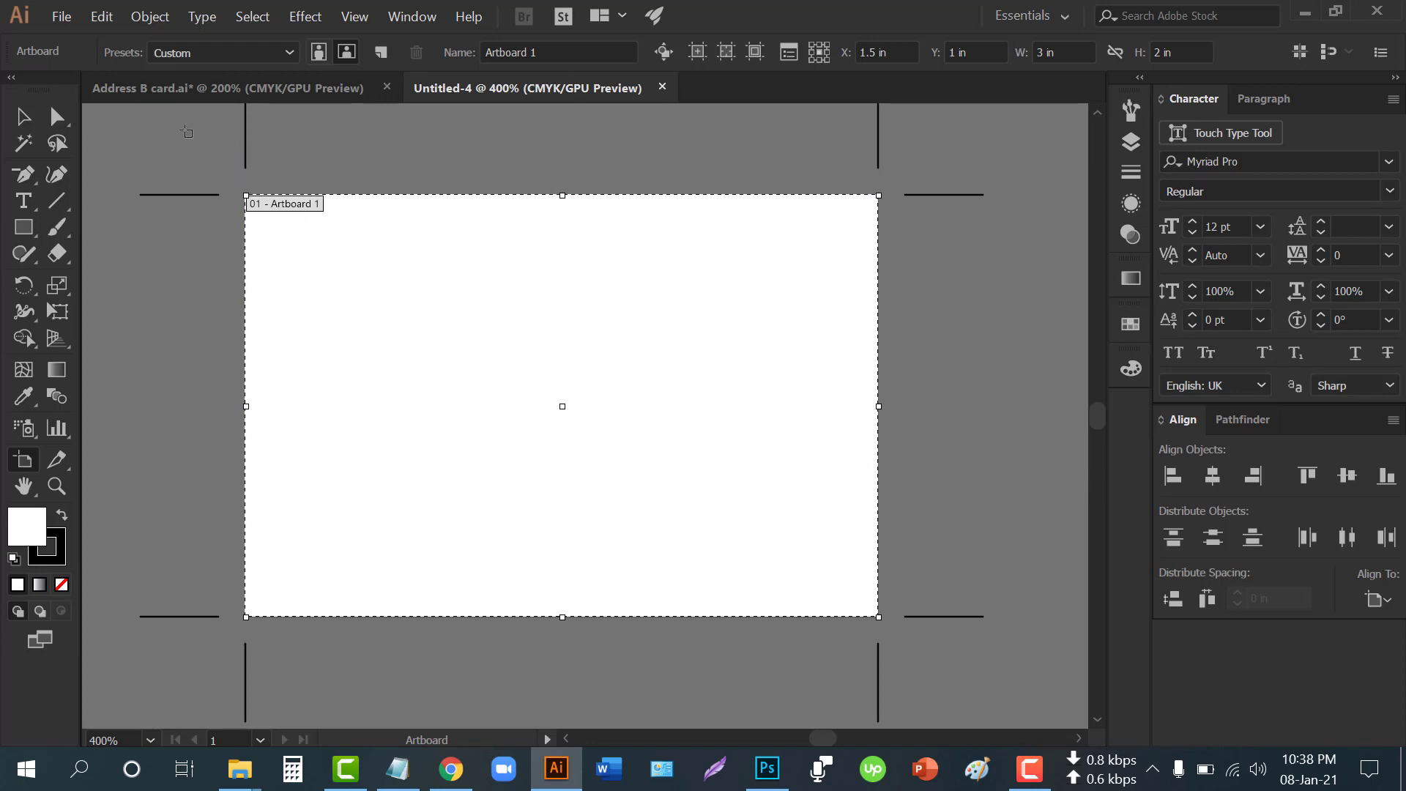
Switch Artboard 1 to portrait orientation, 2 in wide by 3 in tall
{"action": "left_click", "coordinate": [240, 51]}
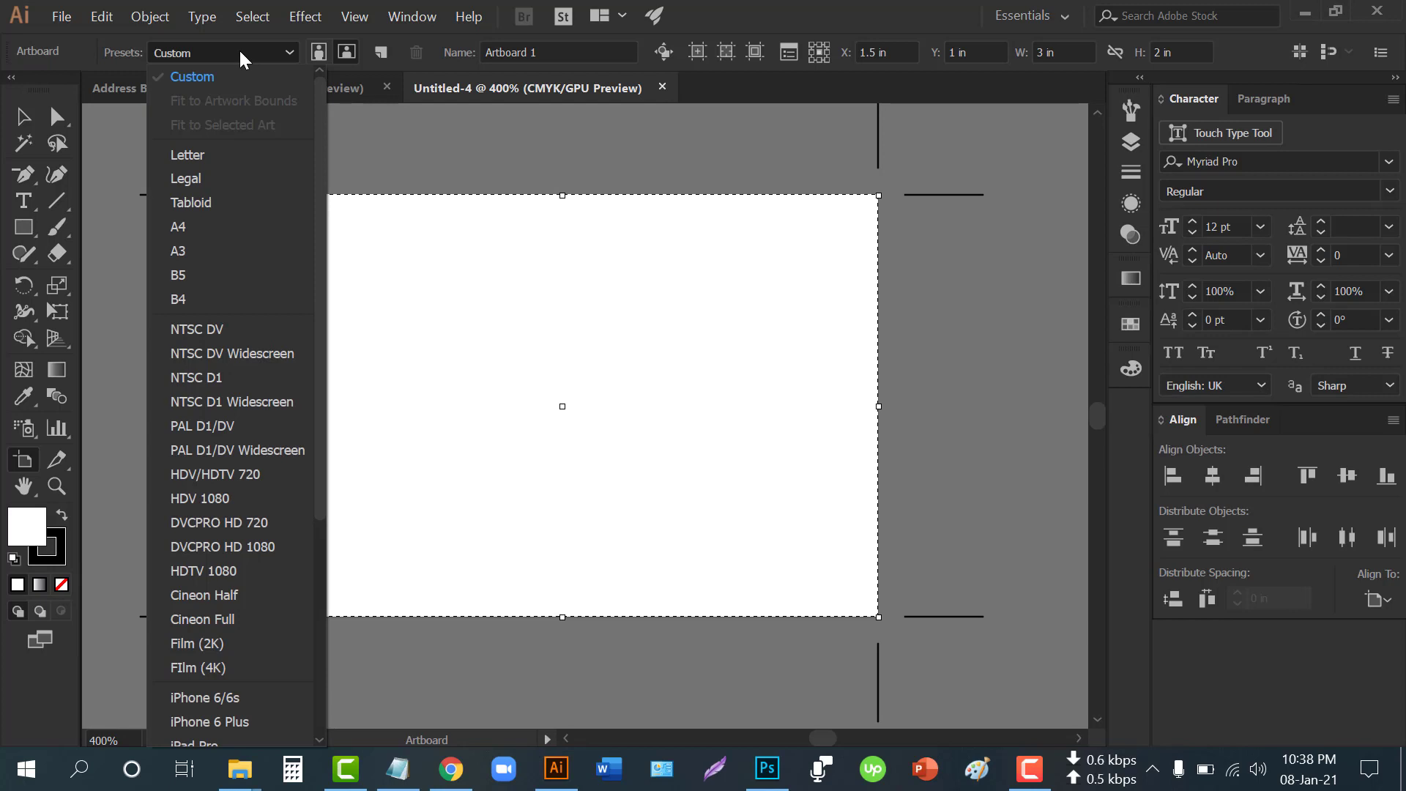
{"action": "left_click", "coordinate": [221, 48]}
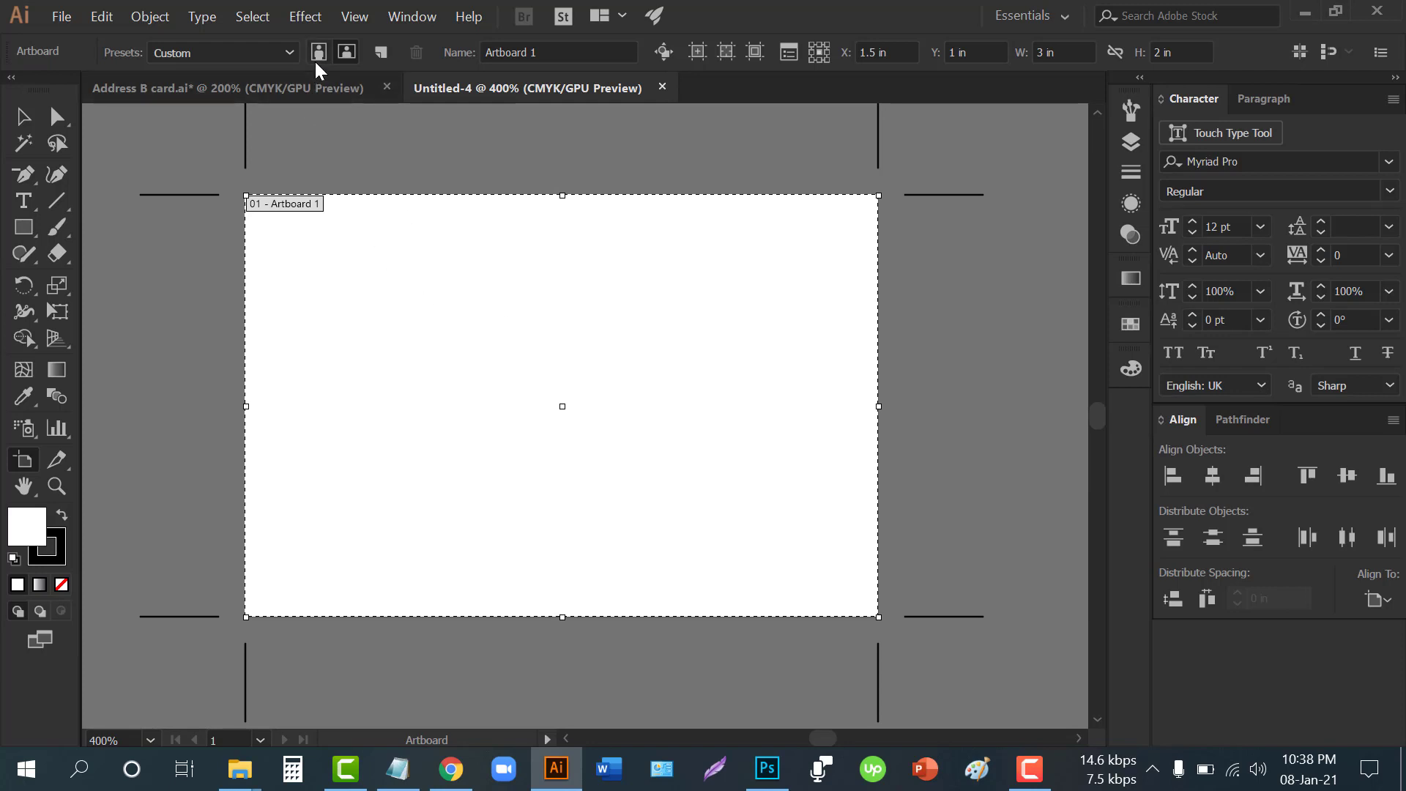
{"action": "left_click", "coordinate": [316, 60]}
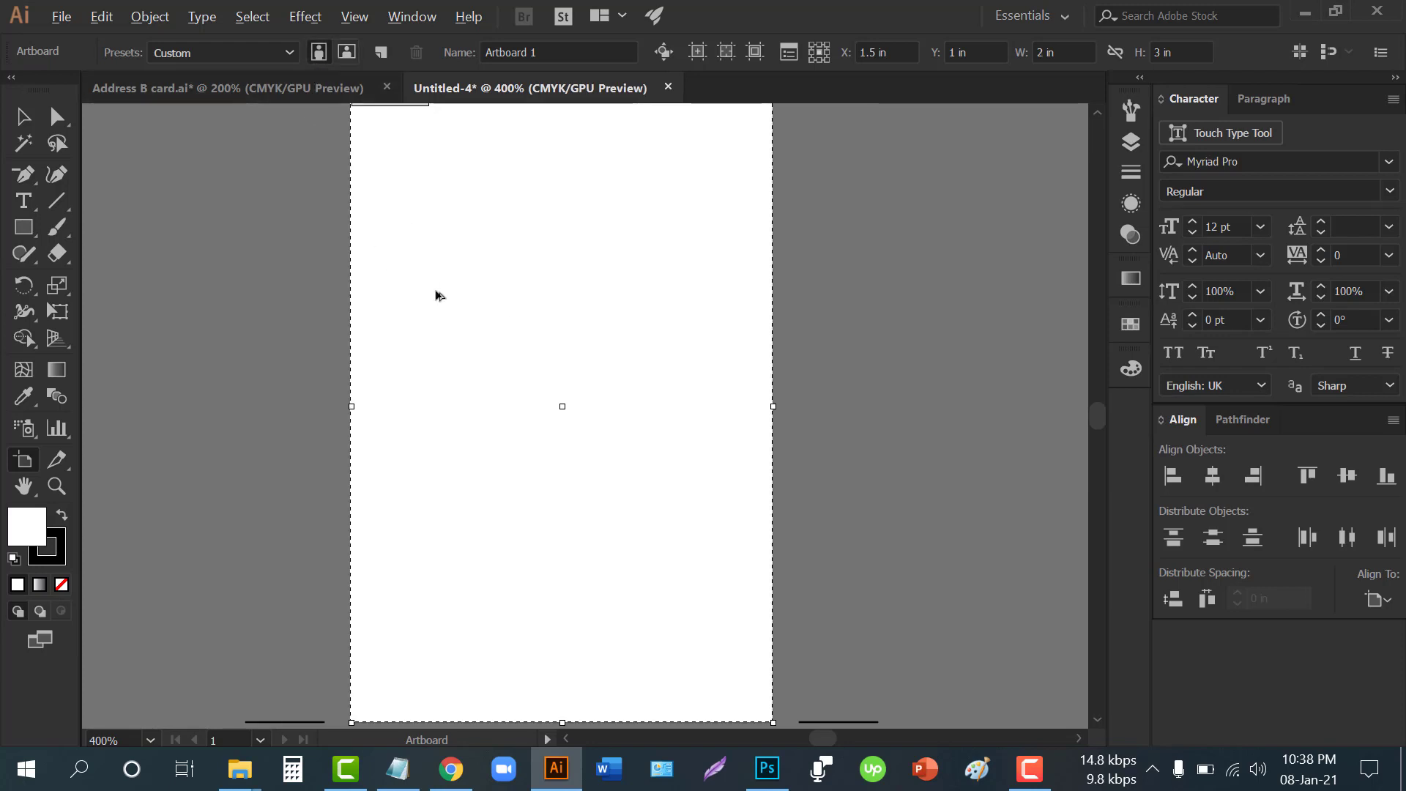
{"action": "scroll", "coordinate": [436, 296], "scroll_direction": "down", "scroll_amount": 1, "text": "alt"}
{"action": "scroll", "coordinate": [459, 330], "scroll_direction": "up", "scroll_amount": 1}
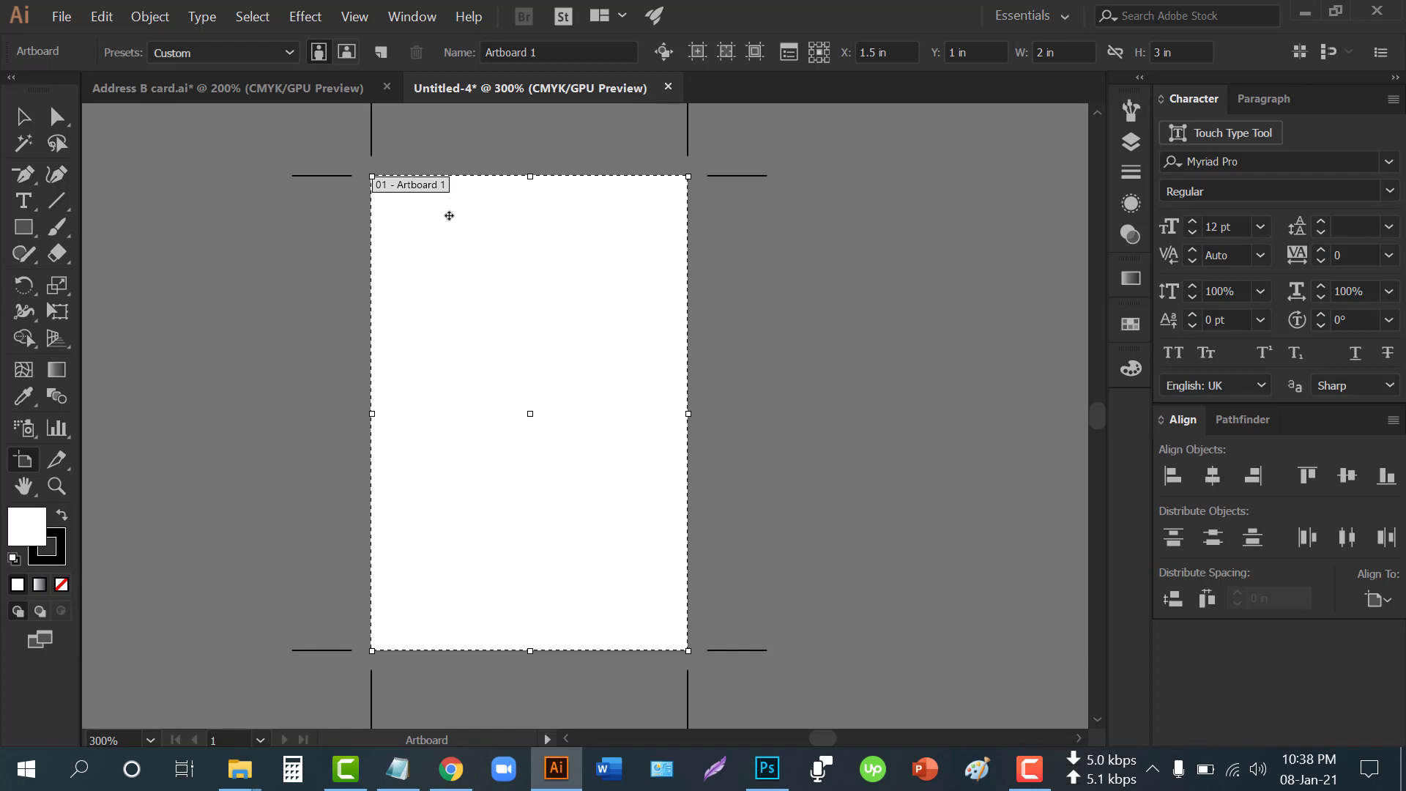
Return Artboard 1 to 3 × 2 in landscape, then add and delete a second artboard
{"action": "left_click", "coordinate": [342, 53]}
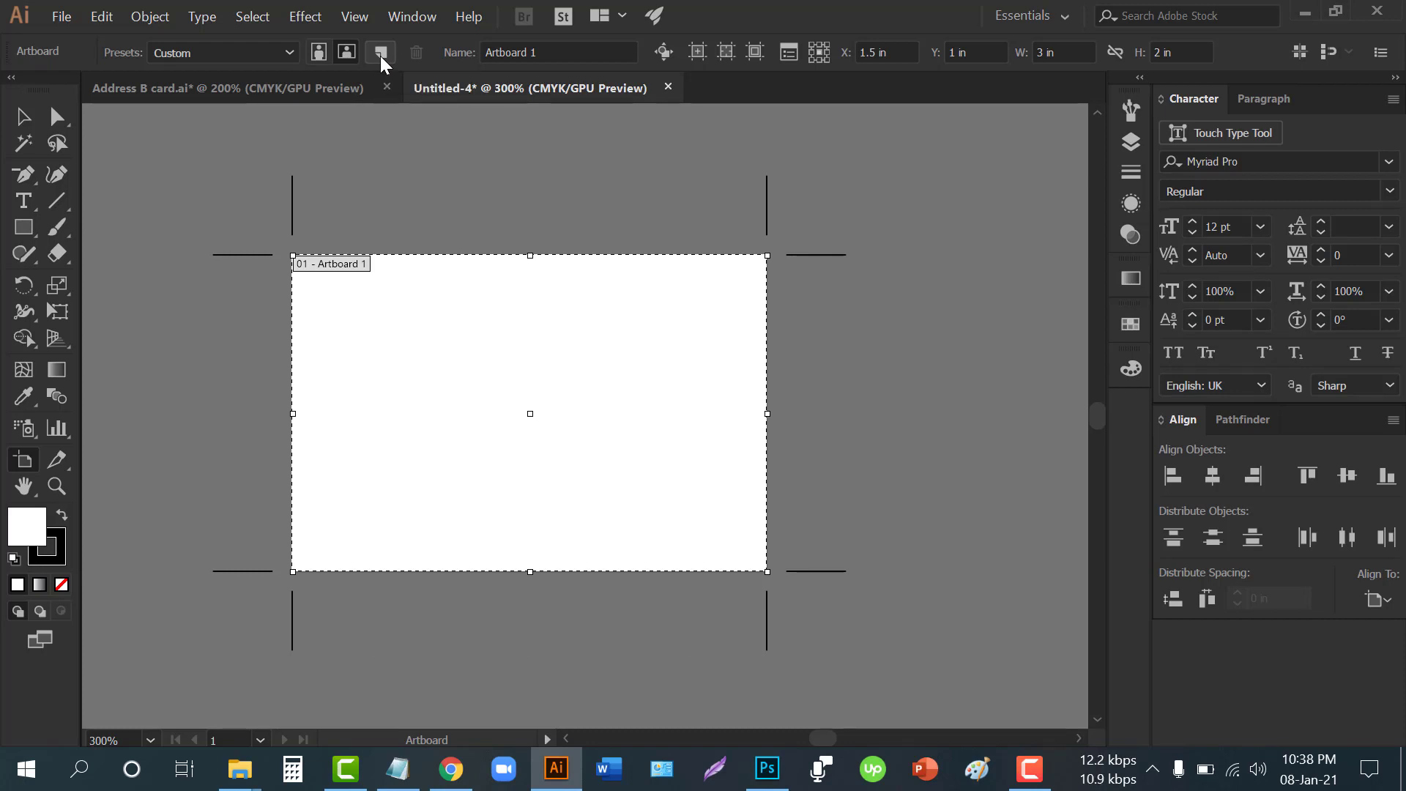
{"action": "left_click", "coordinate": [380, 52]}
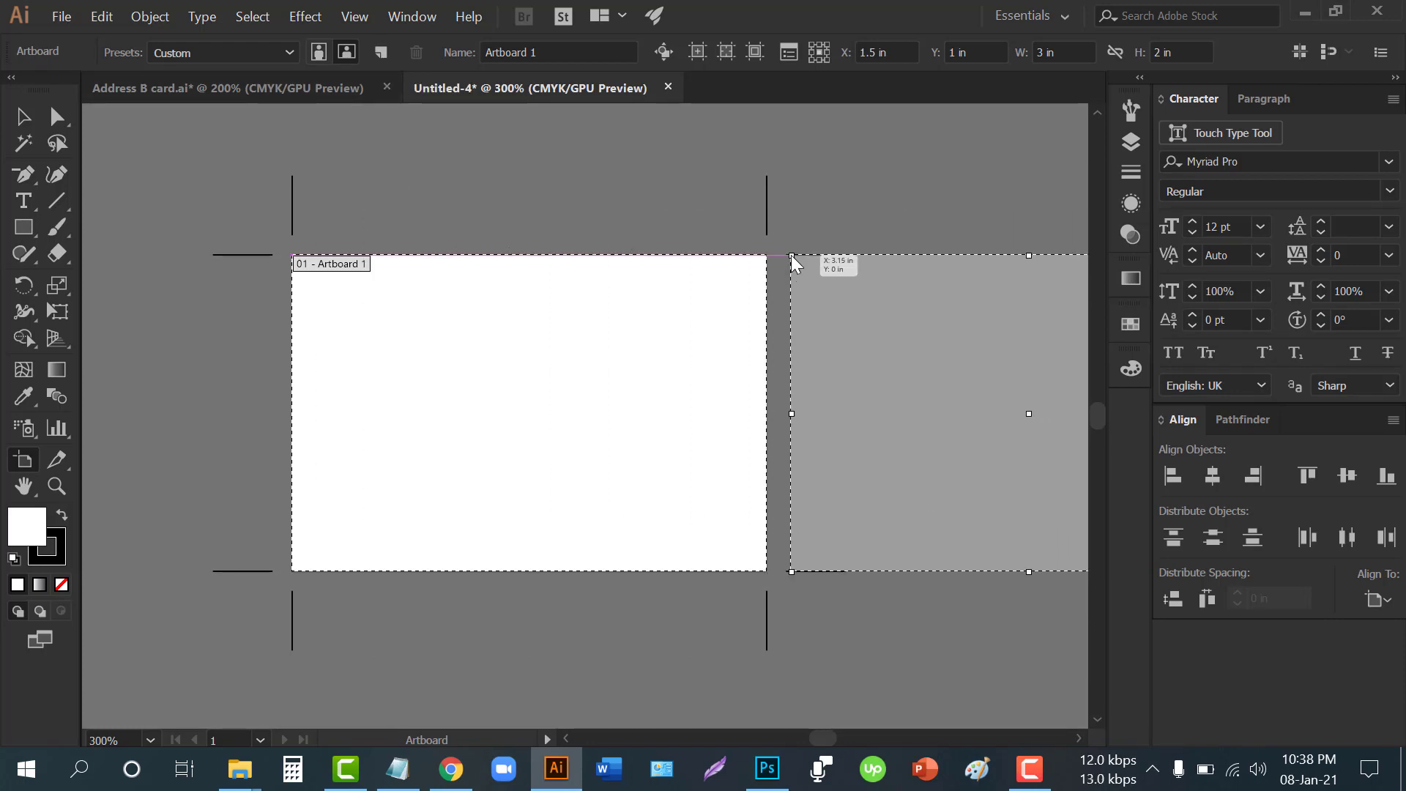
{"action": "left_click", "coordinate": [791, 255]}
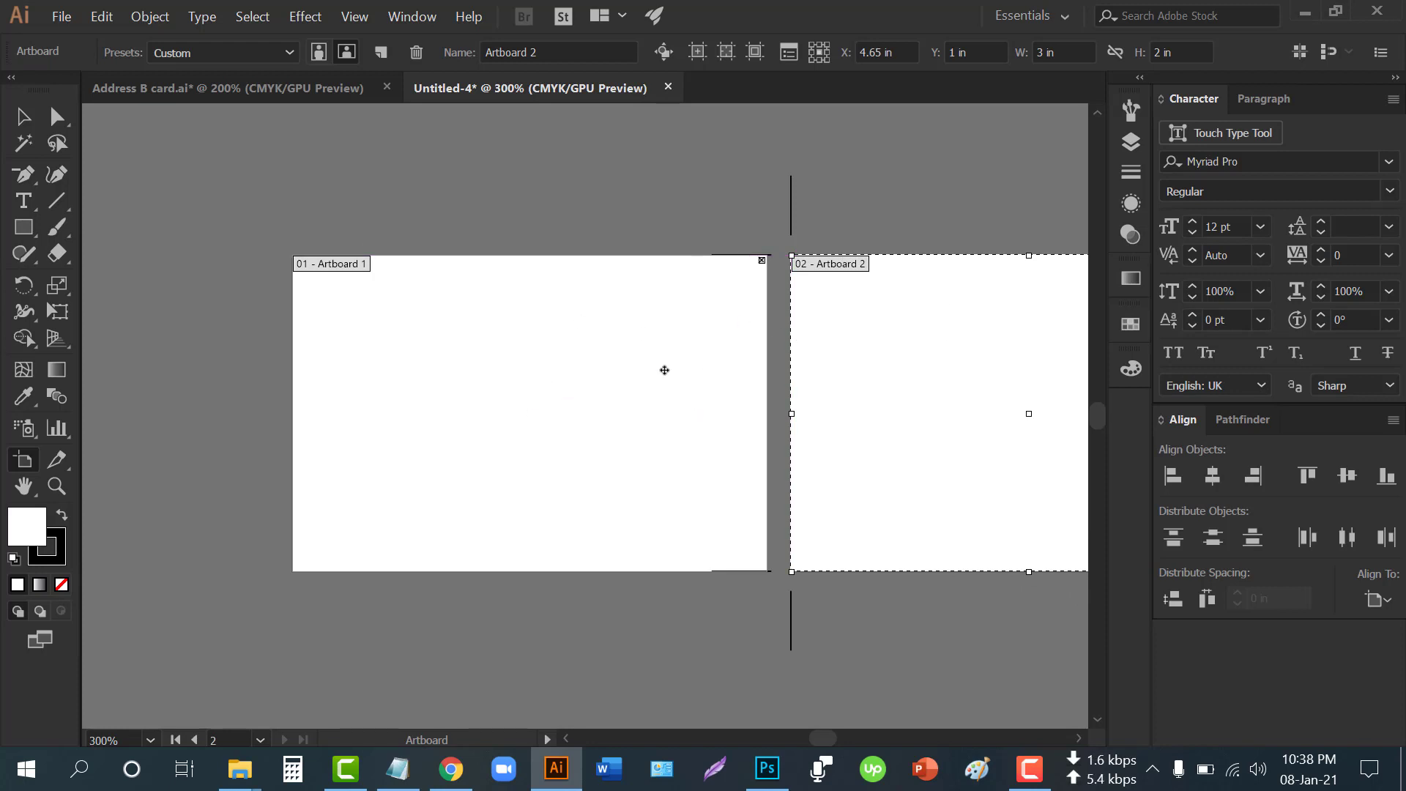
{"action": "left_click", "coordinate": [664, 369]}
{"action": "left_click", "coordinate": [885, 362]}
{"action": "key", "text": "Delete"}
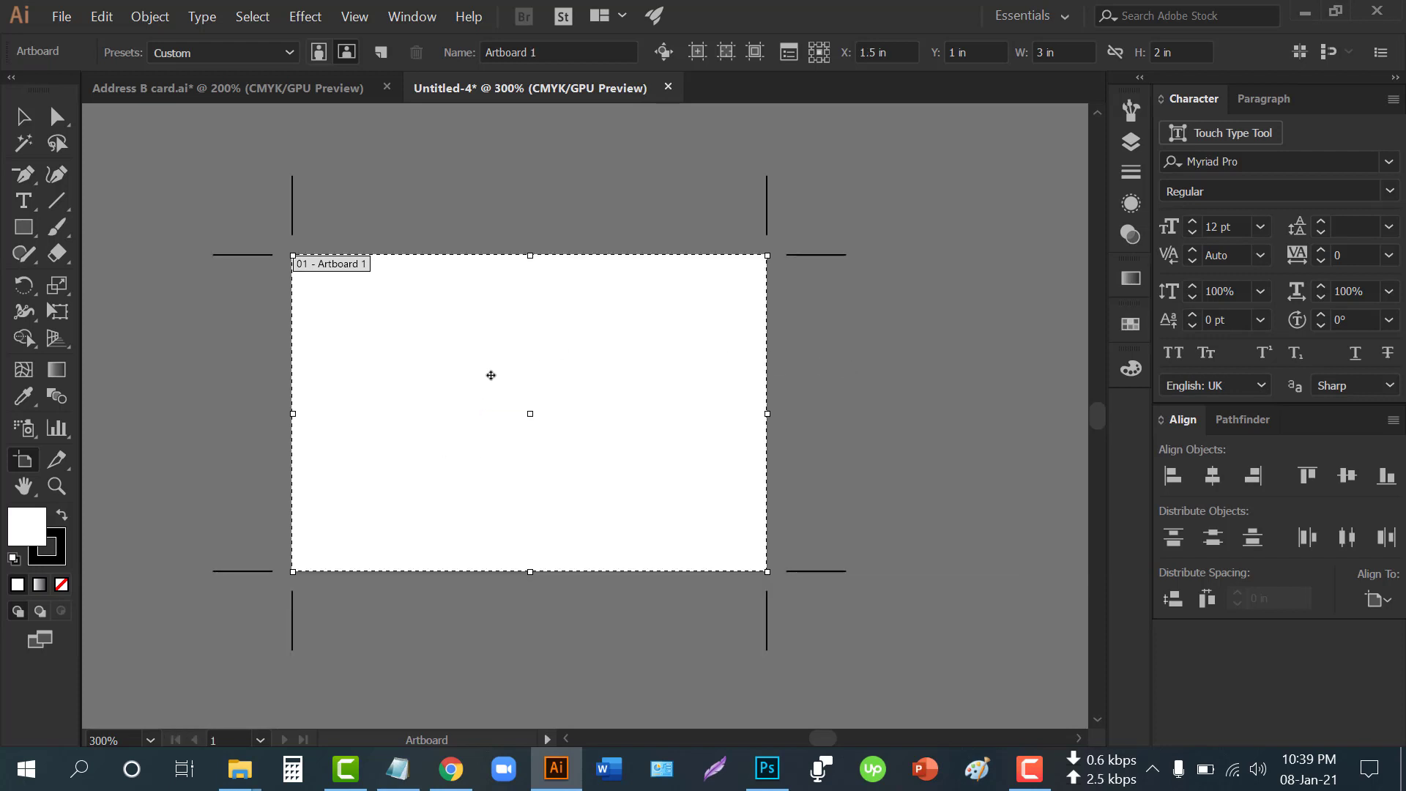
{"action": "left_click_drag", "start_coordinate": [395, 301], "coordinate": [376, 323]}
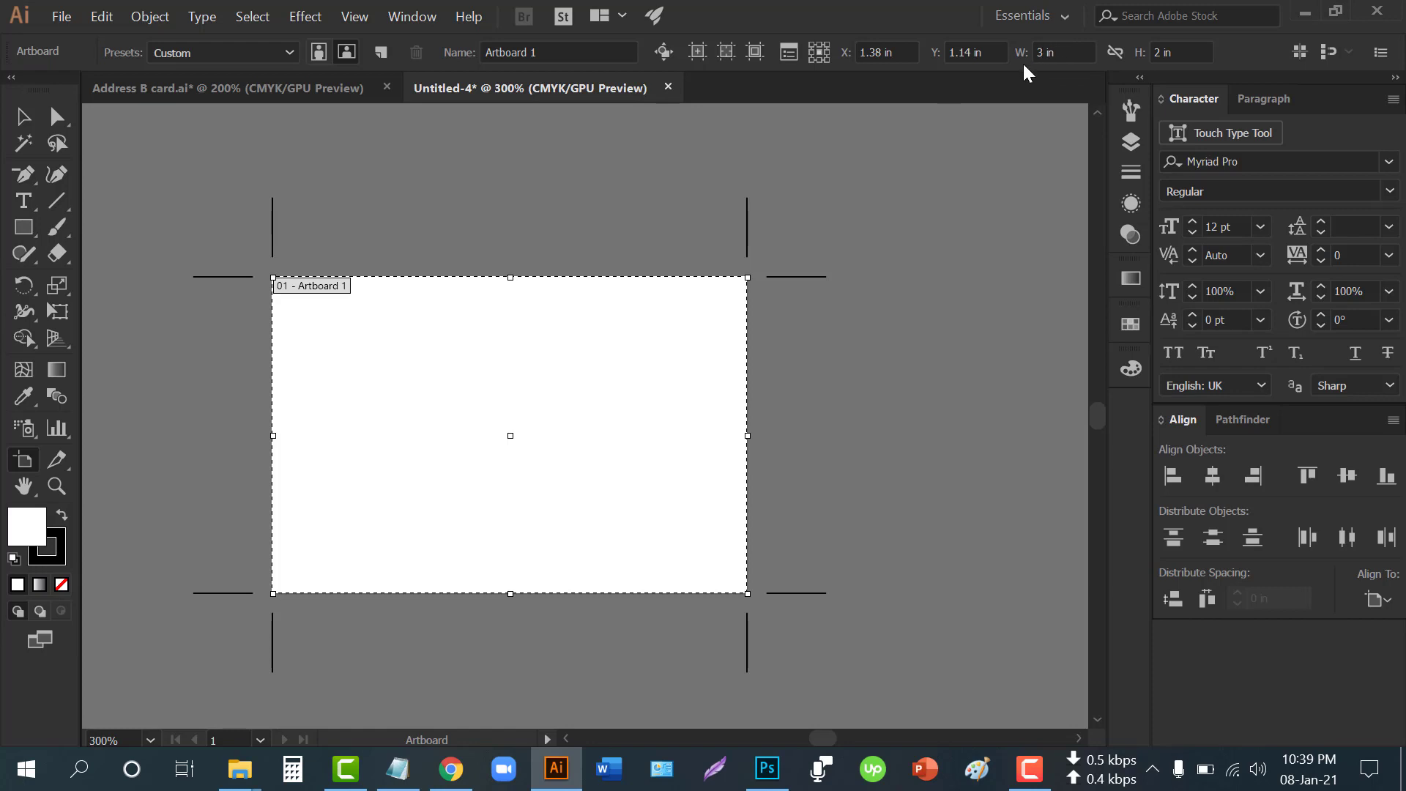
Try artboard widths of 3.5 in, then 5 in with proportions linked
{"action": "left_click", "coordinate": [1078, 53]}
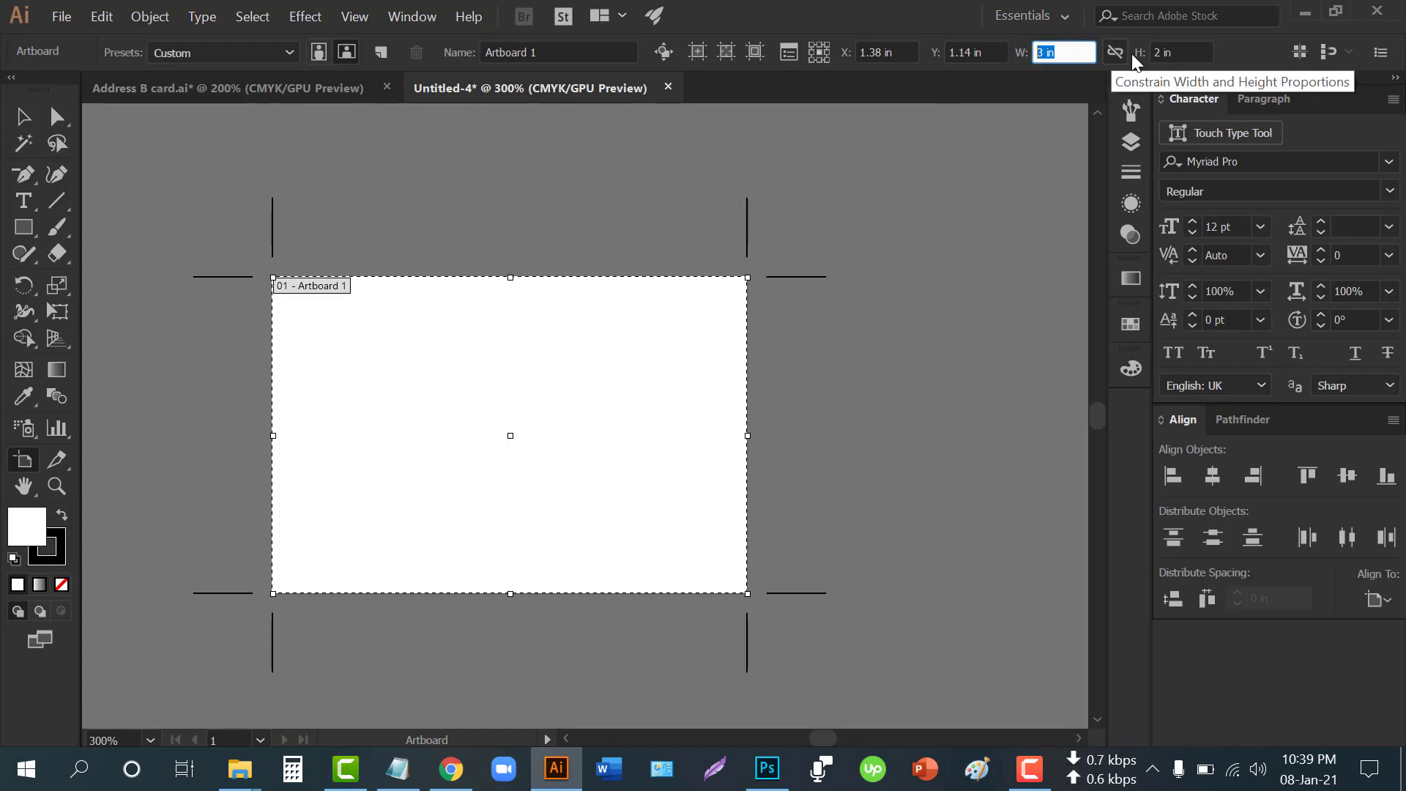
{"action": "left_click", "coordinate": [1188, 52]}
{"action": "left_click", "coordinate": [1034, 52]}
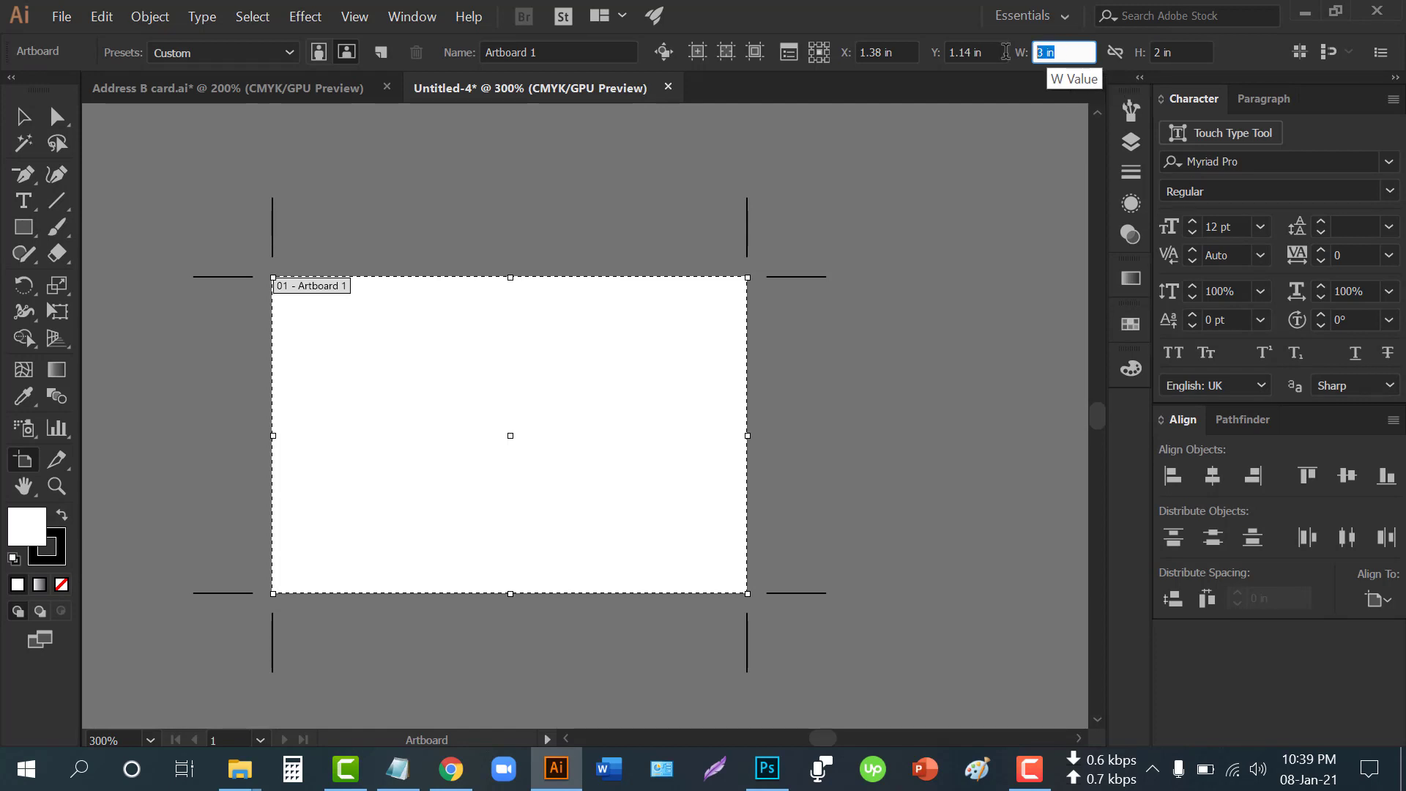
{"action": "type", "text": "3.5"}
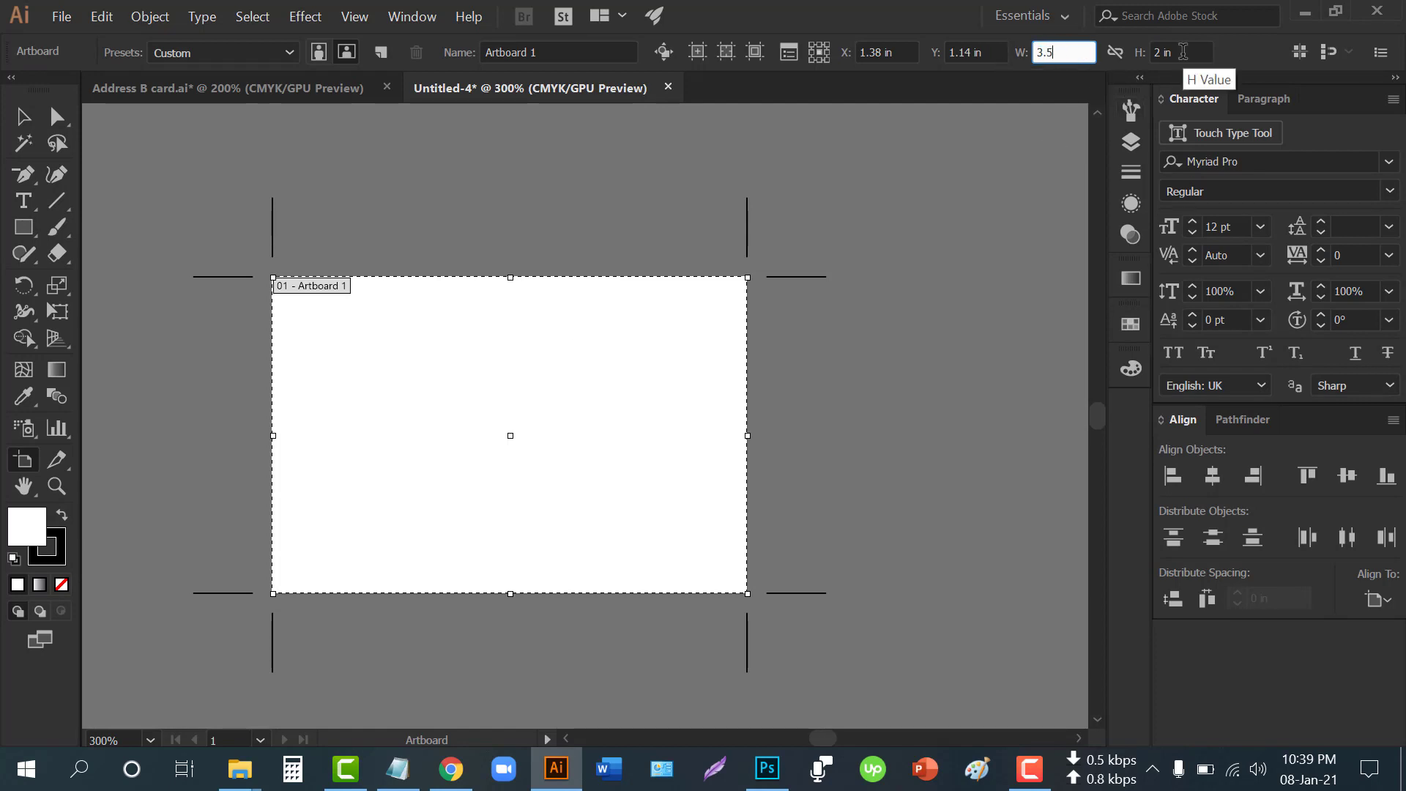
{"action": "left_click", "coordinate": [1183, 52]}
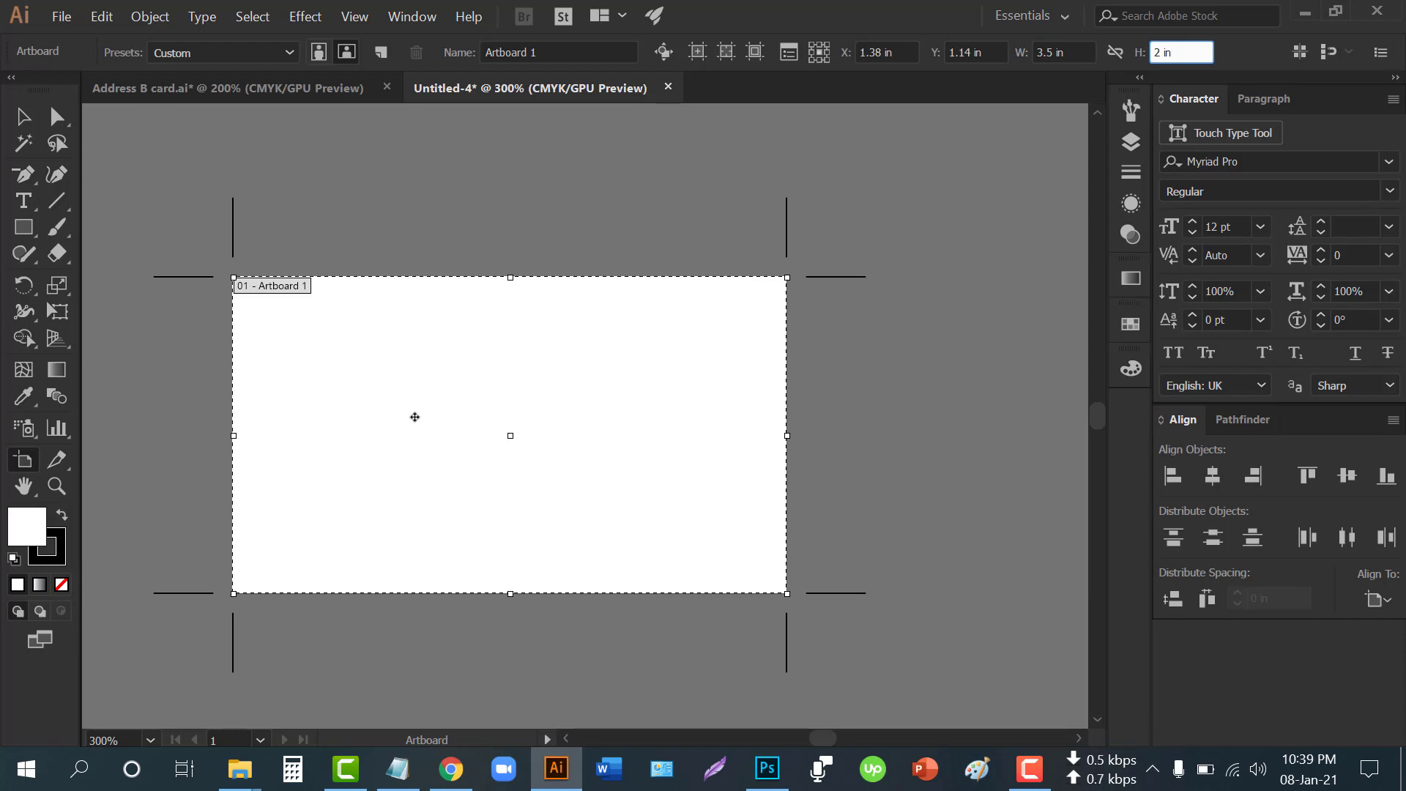
{"action": "left_click", "coordinate": [1117, 52]}
{"action": "left_click", "coordinate": [1087, 51]}
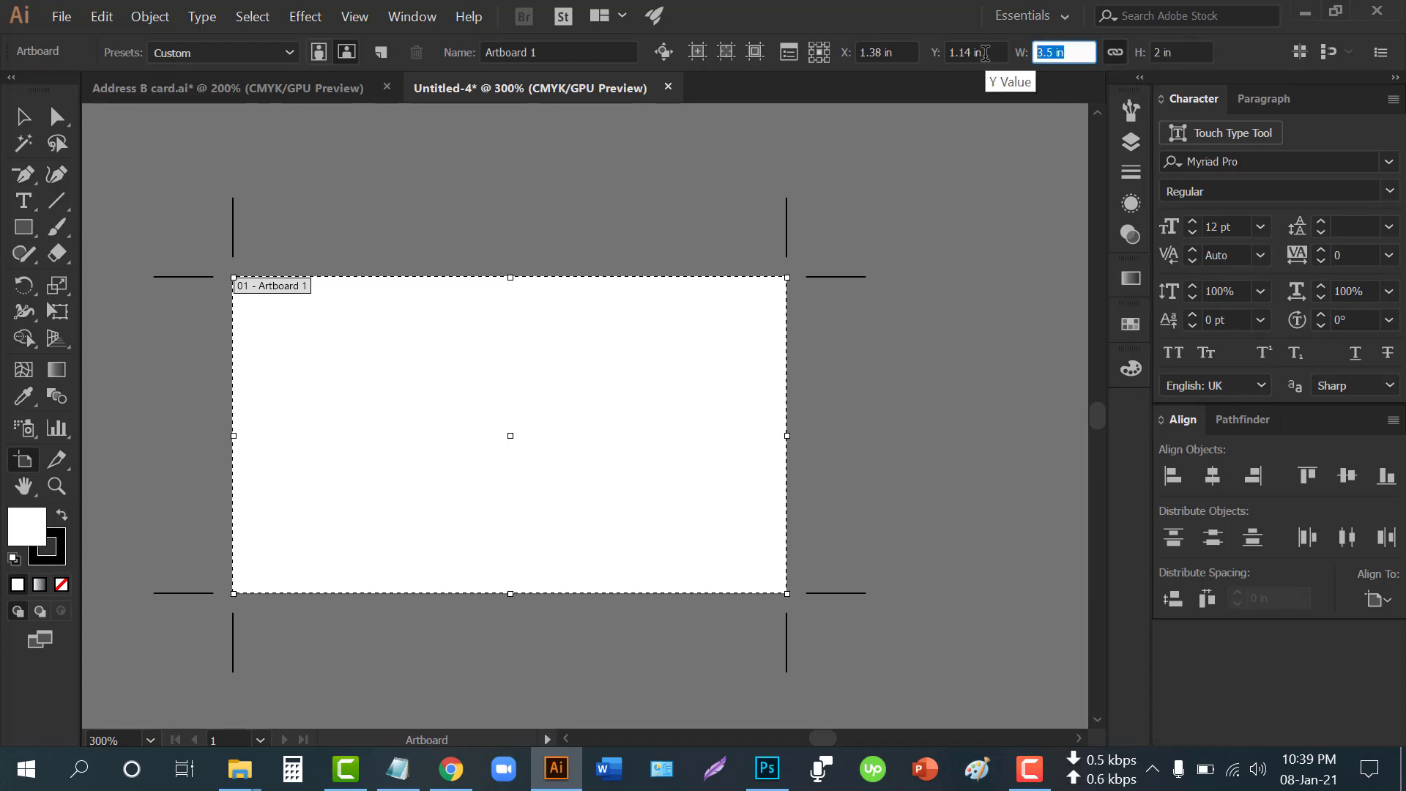
{"action": "type", "text": "5"}
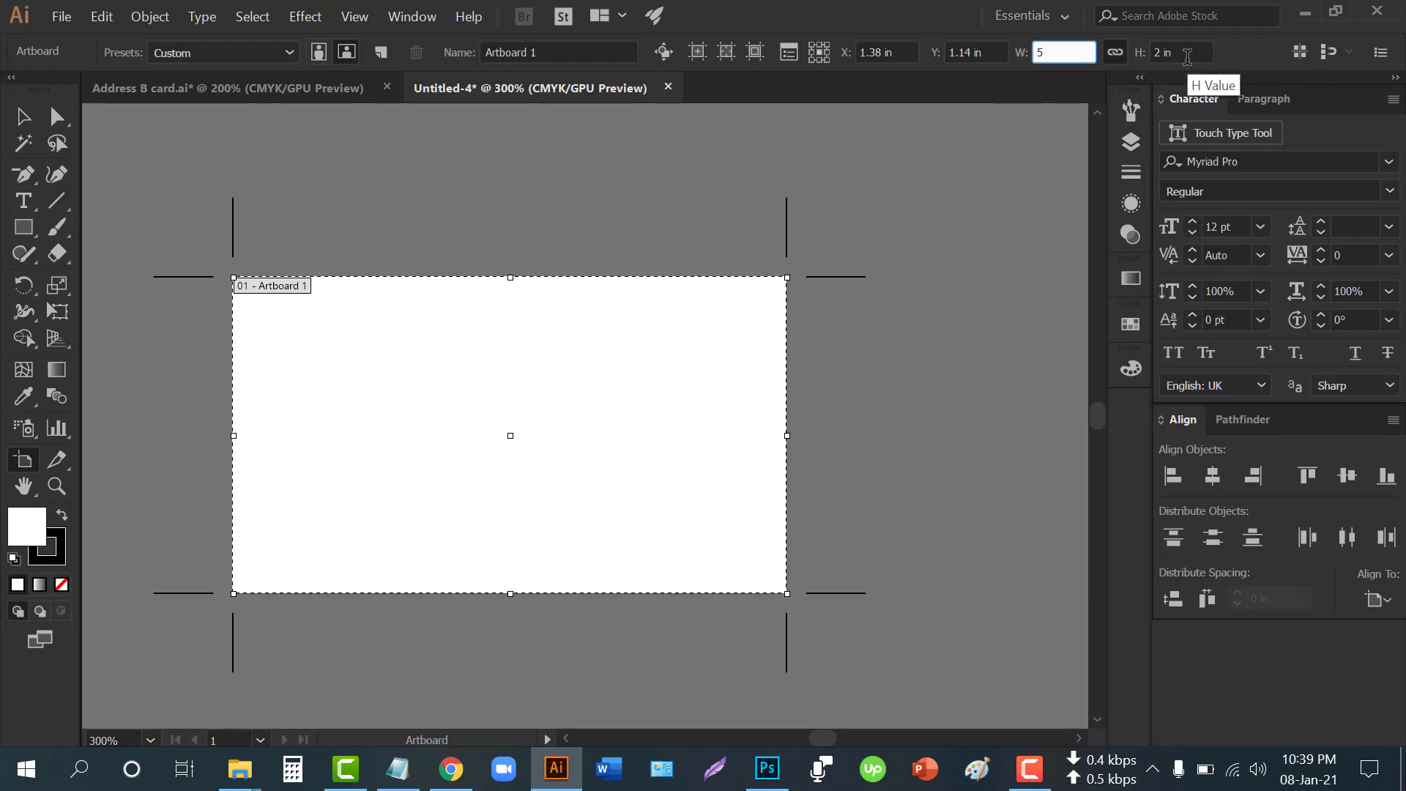
{"action": "key", "text": "Tab"}
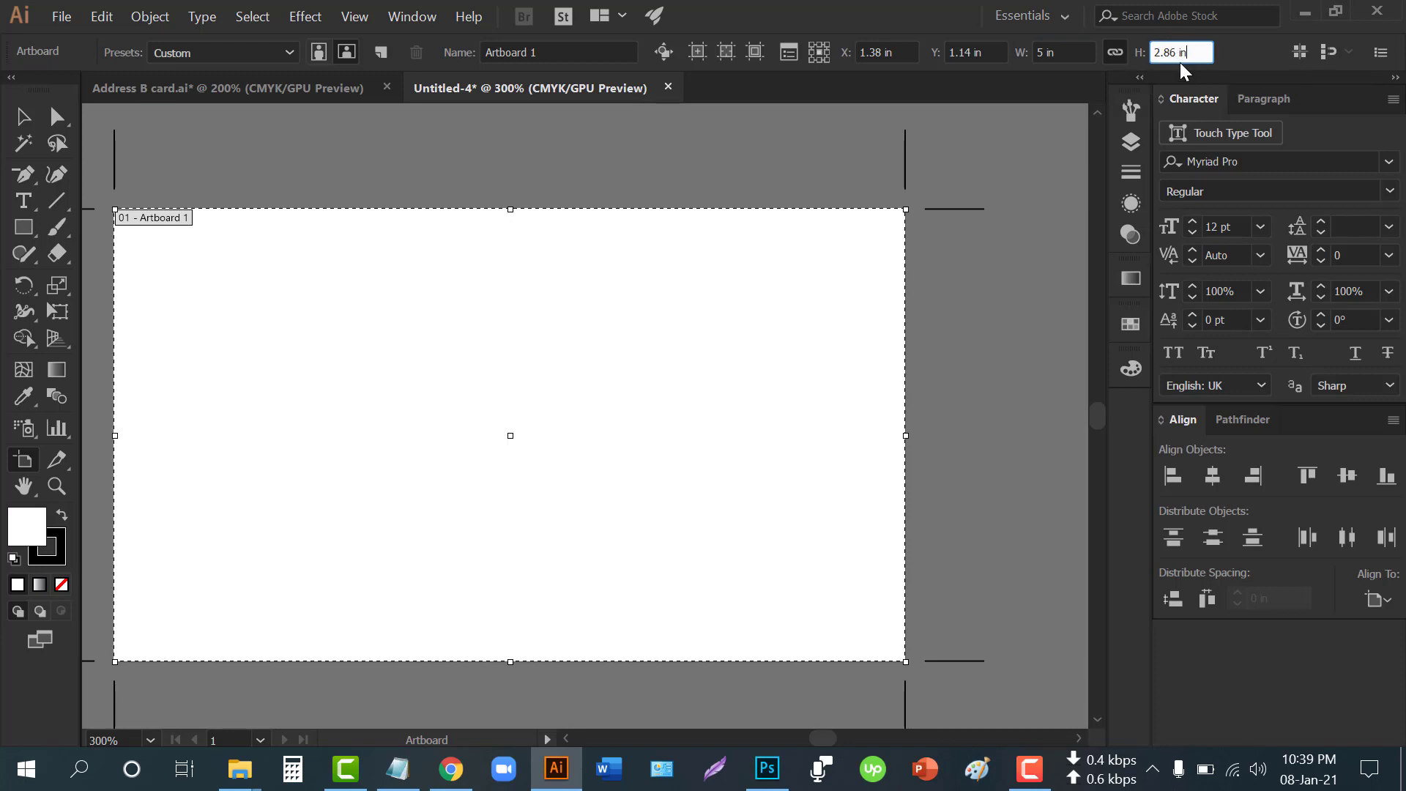
Unlink proportions and set the artboard to 3.5 in wide by 2 in tall
{"action": "left_click", "coordinate": [1114, 52]}
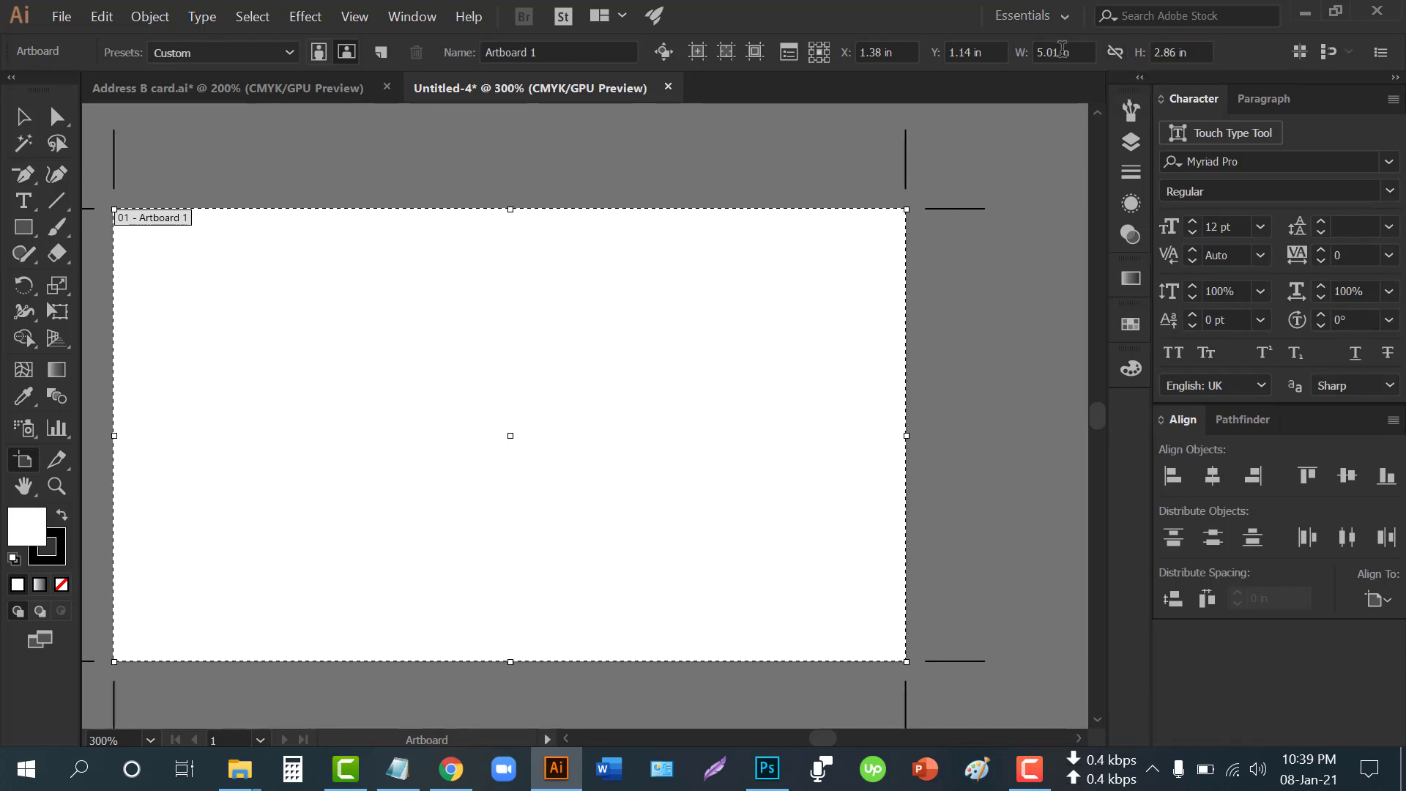
{"action": "left_click", "coordinate": [1062, 48]}
{"action": "type", "text": "3.5"}
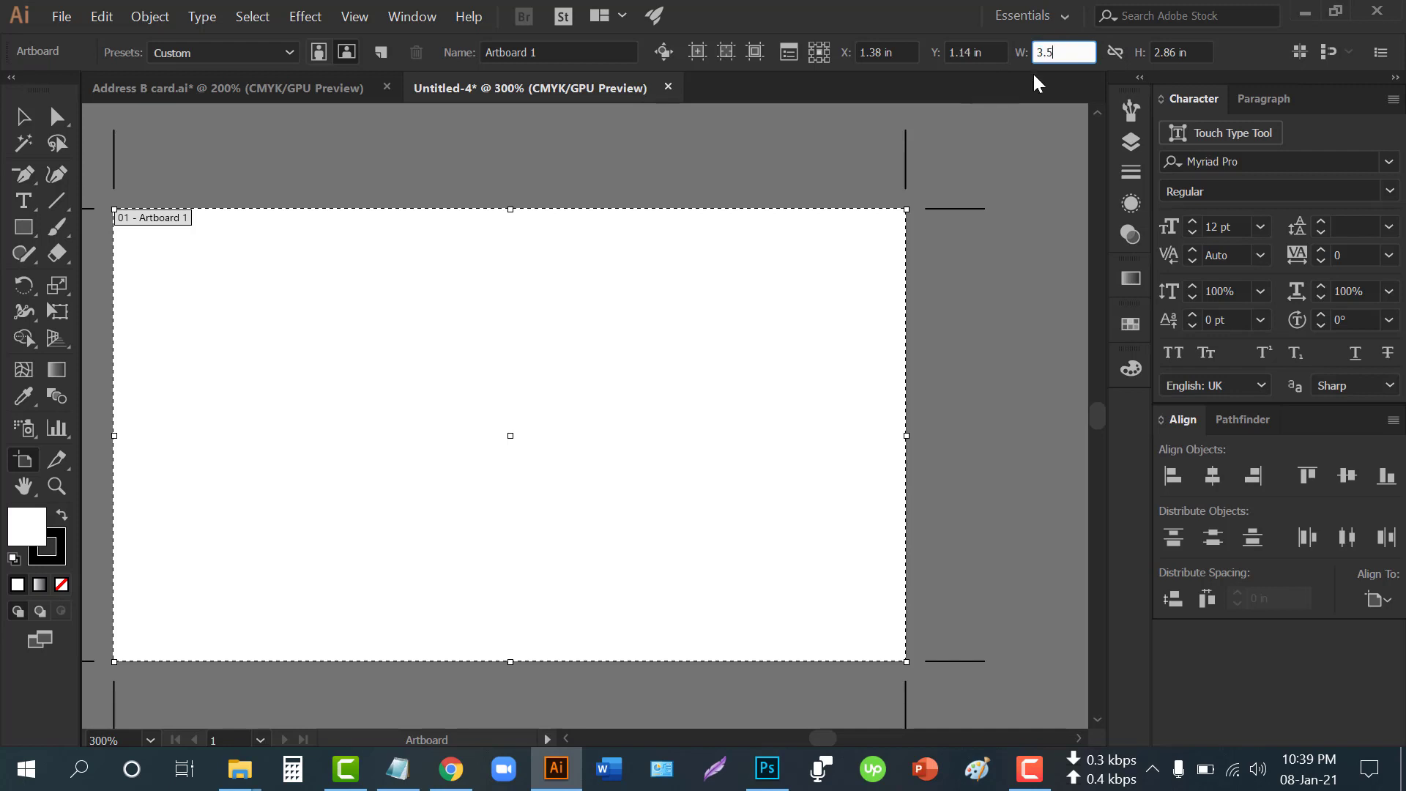
{"action": "key", "text": "Tab"}
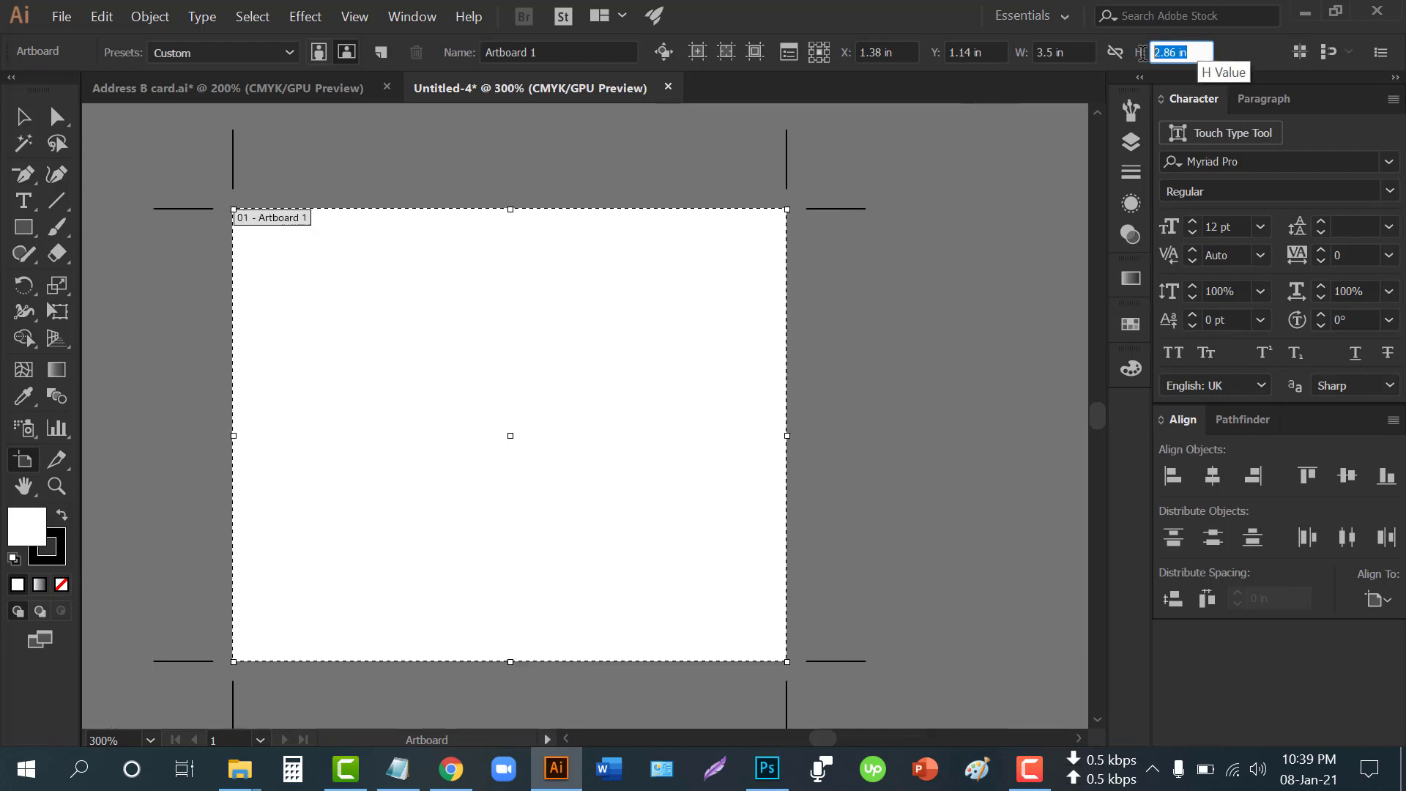
{"action": "type", "text": "2"}
{"action": "key", "text": "shift+Tab"}
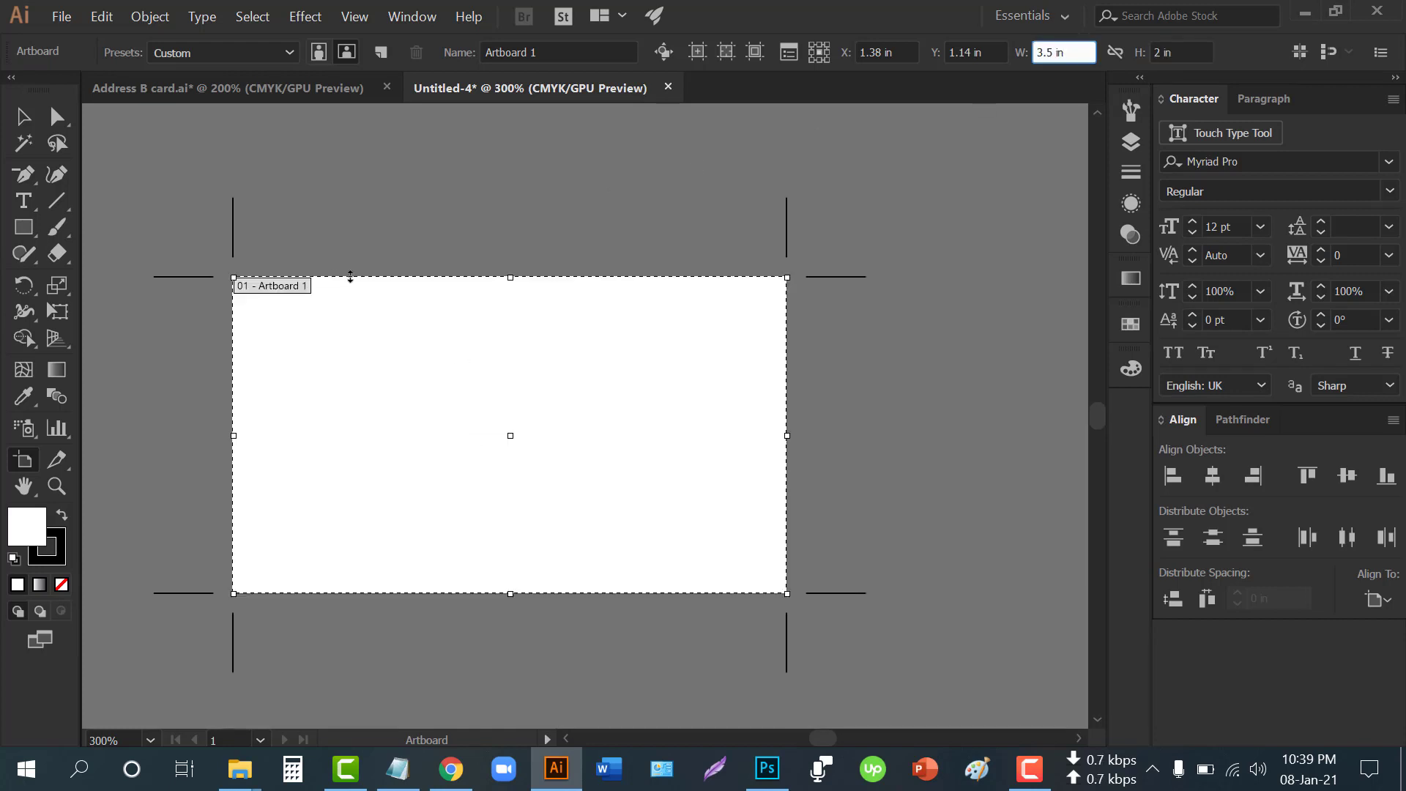
{"action": "scroll", "coordinate": [300, 409], "scroll_direction": "down", "scroll_amount": 1, "text": "alt"}
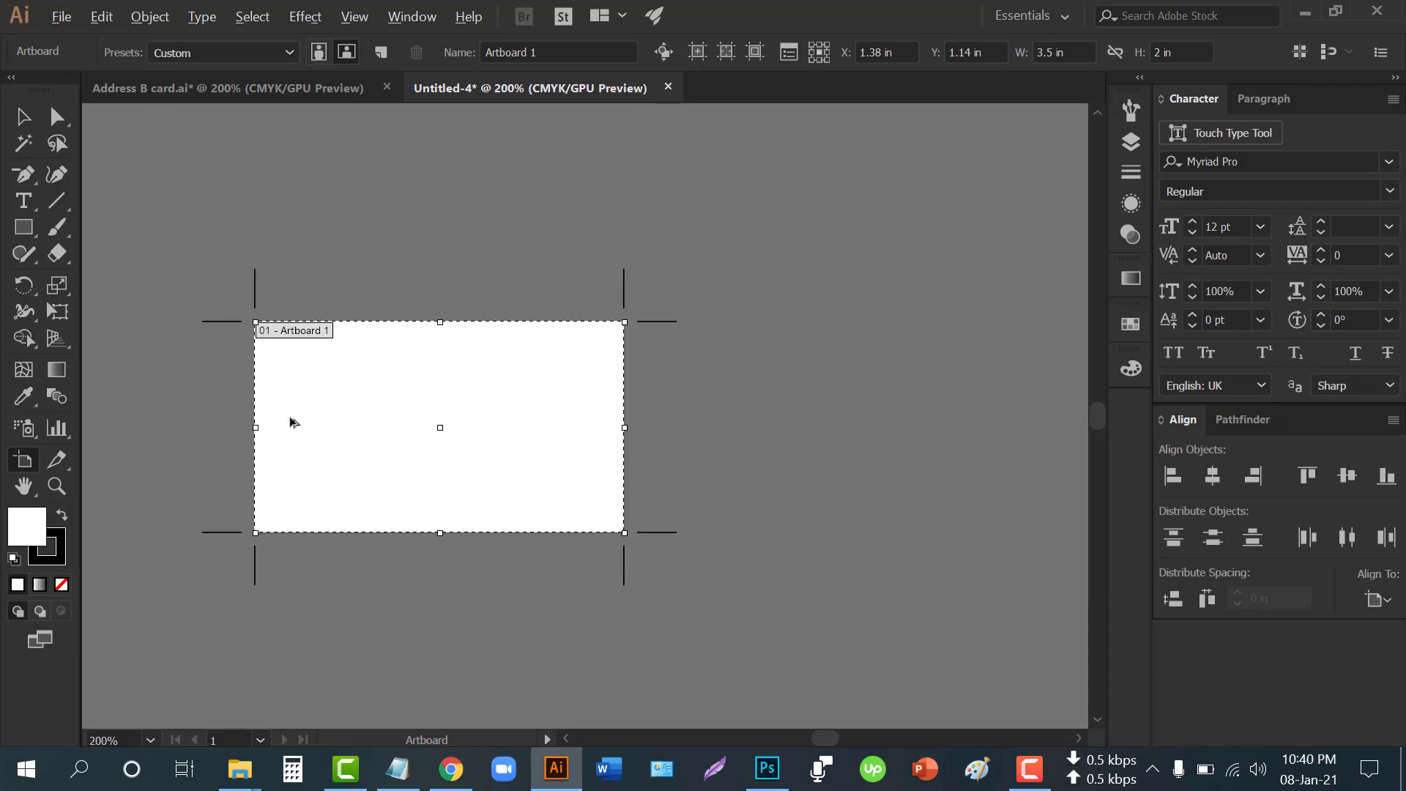
Alt-drag a copy of the 3.5 × 2 in artboard rightward and delete the original Artboard 1
{"action": "left_click_drag", "start_coordinate": [291, 418], "coordinate": [673, 410]}
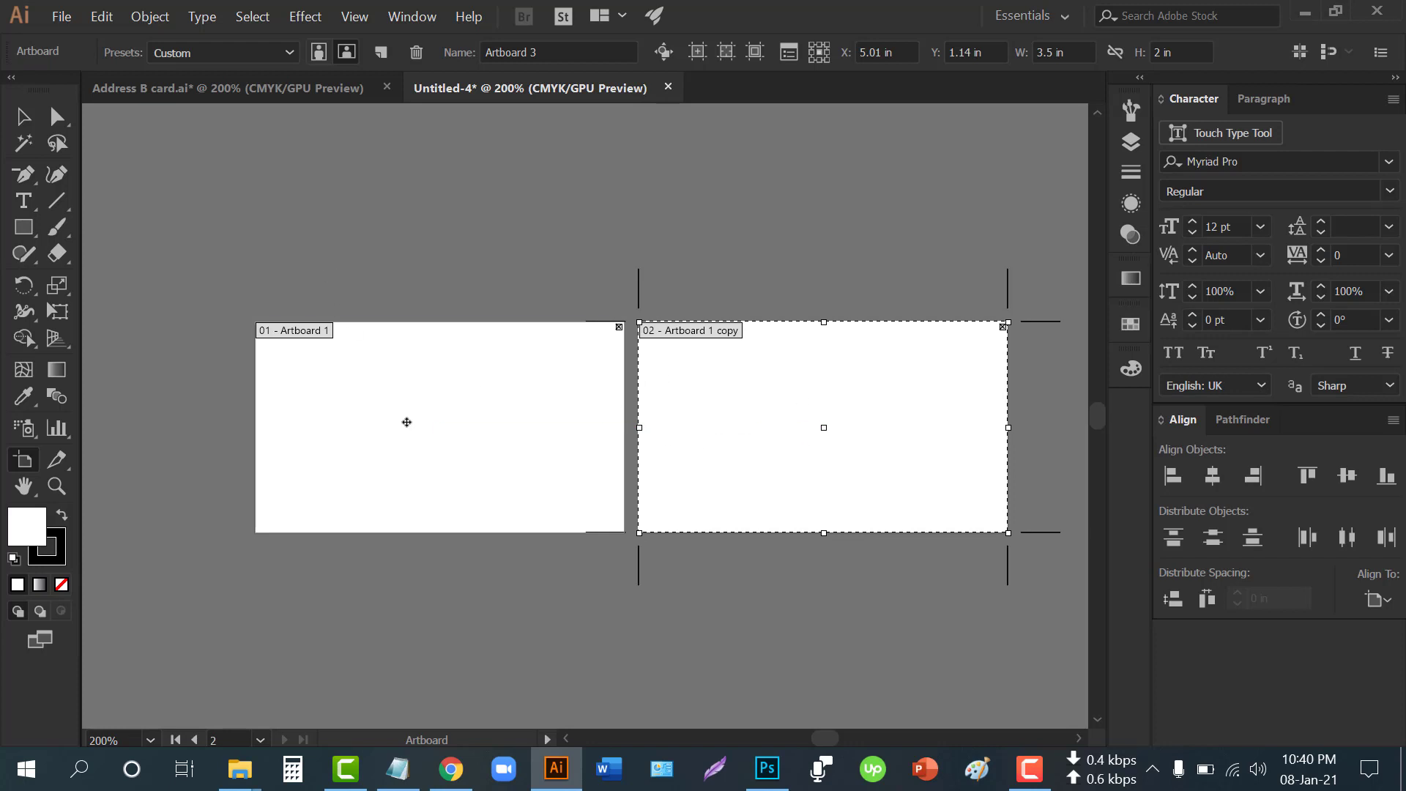
{"action": "left_click", "coordinate": [406, 422]}
{"action": "key", "text": "Delete"}
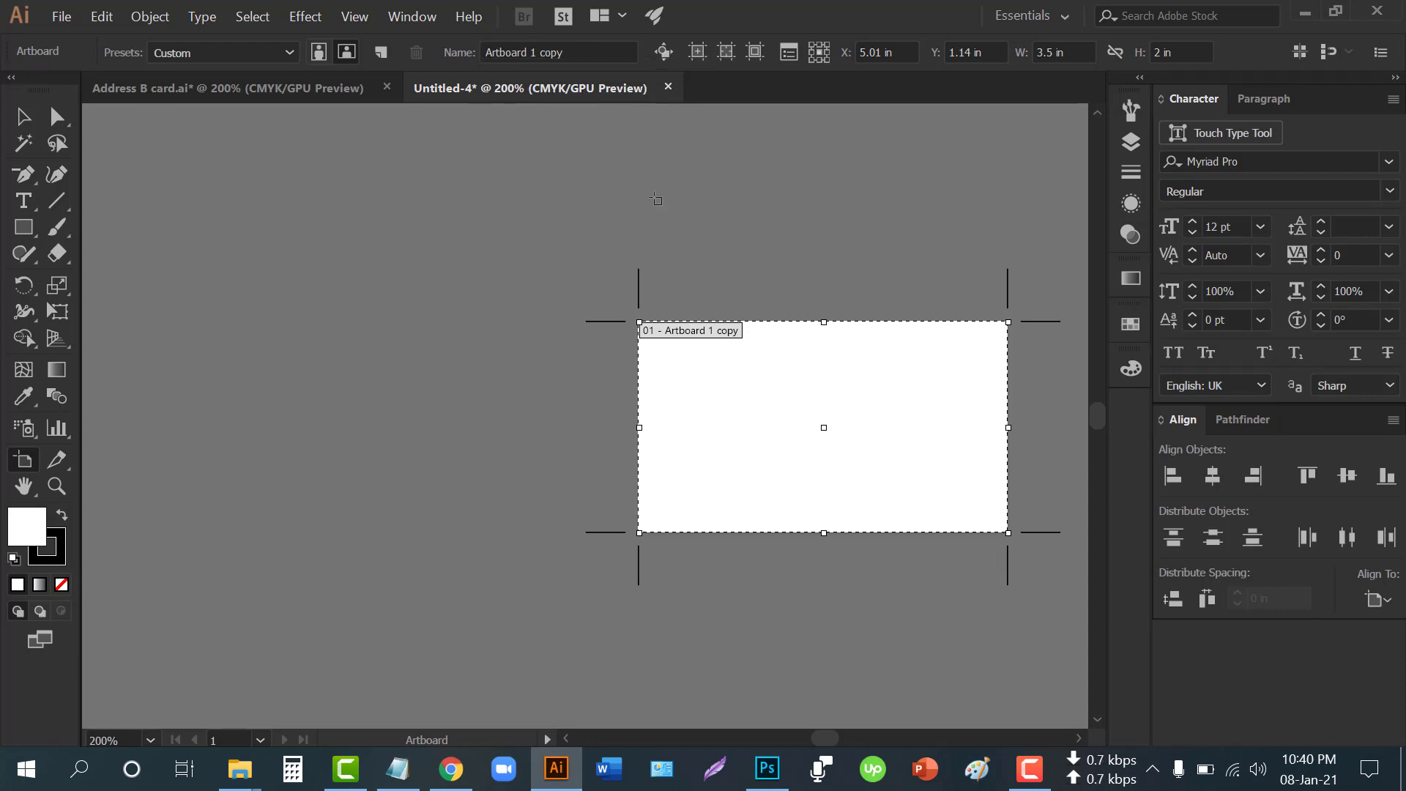
Move the card artboard to X 1.74 in, Y 0.84 in and keep CMYK Color mode
{"action": "left_click_drag", "start_coordinate": [721, 381], "coordinate": [396, 368]}
{"action": "scroll", "coordinate": [352, 334], "scroll_direction": "up", "scroll_amount": 2}
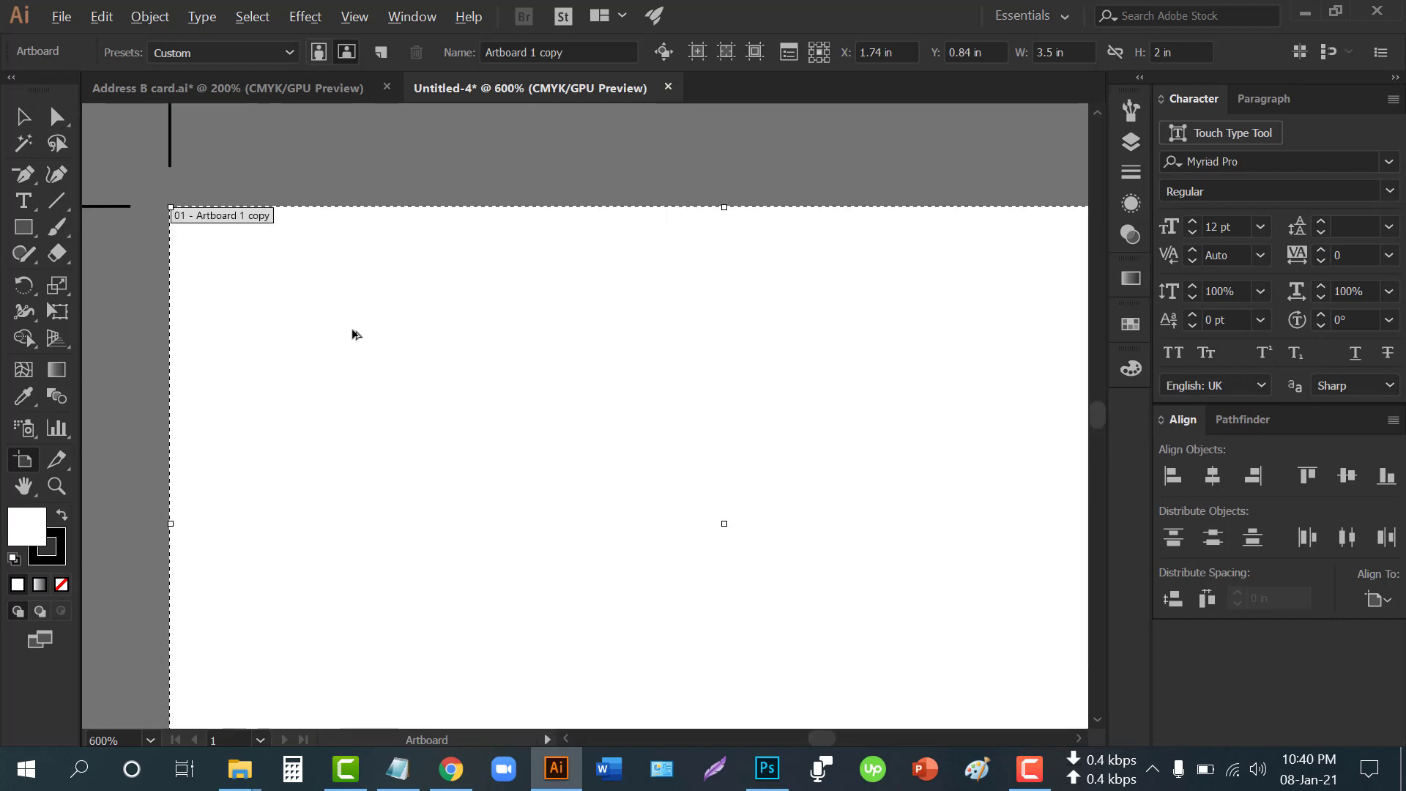
{"action": "left_click", "coordinate": [57, 18]}
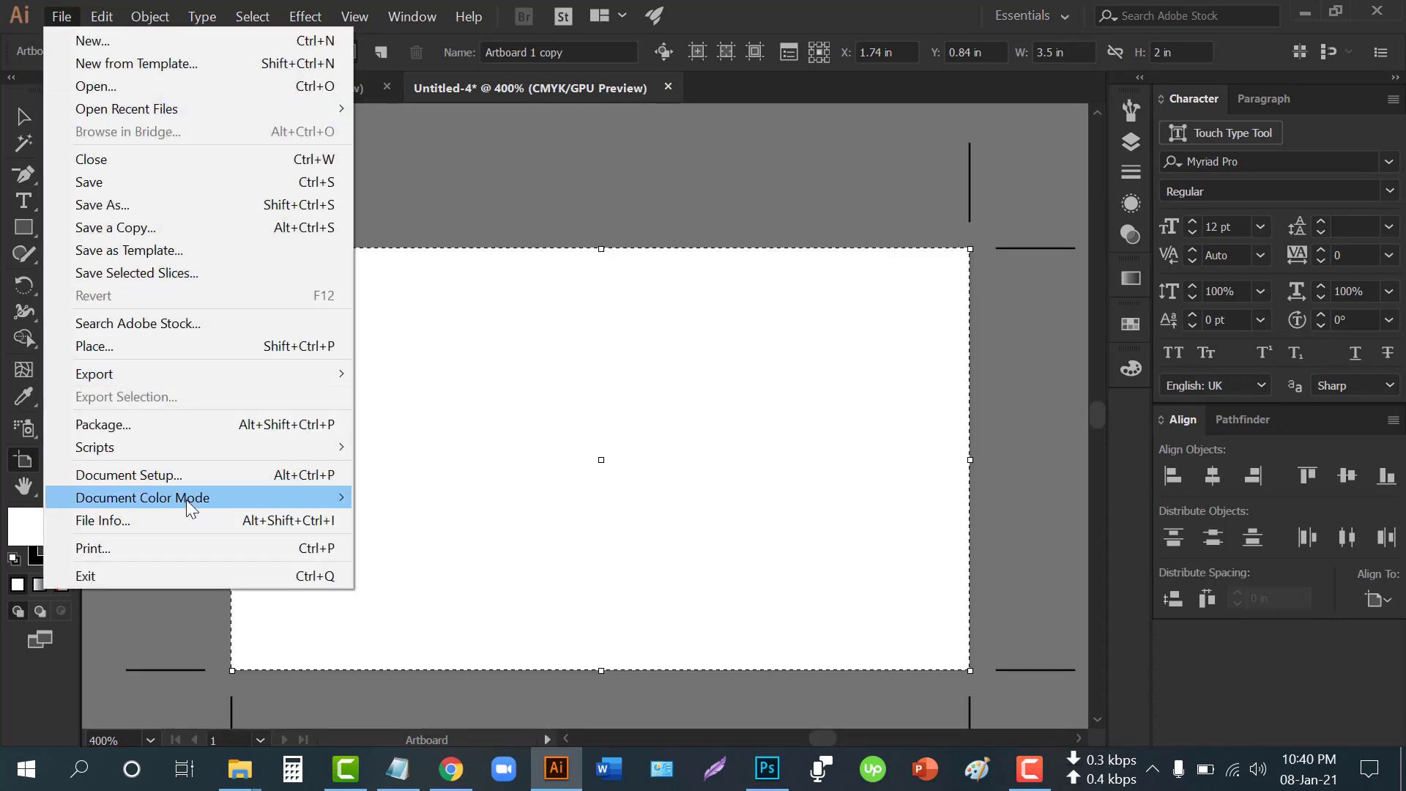
{"action": "mouse_move", "coordinate": [143, 498]}
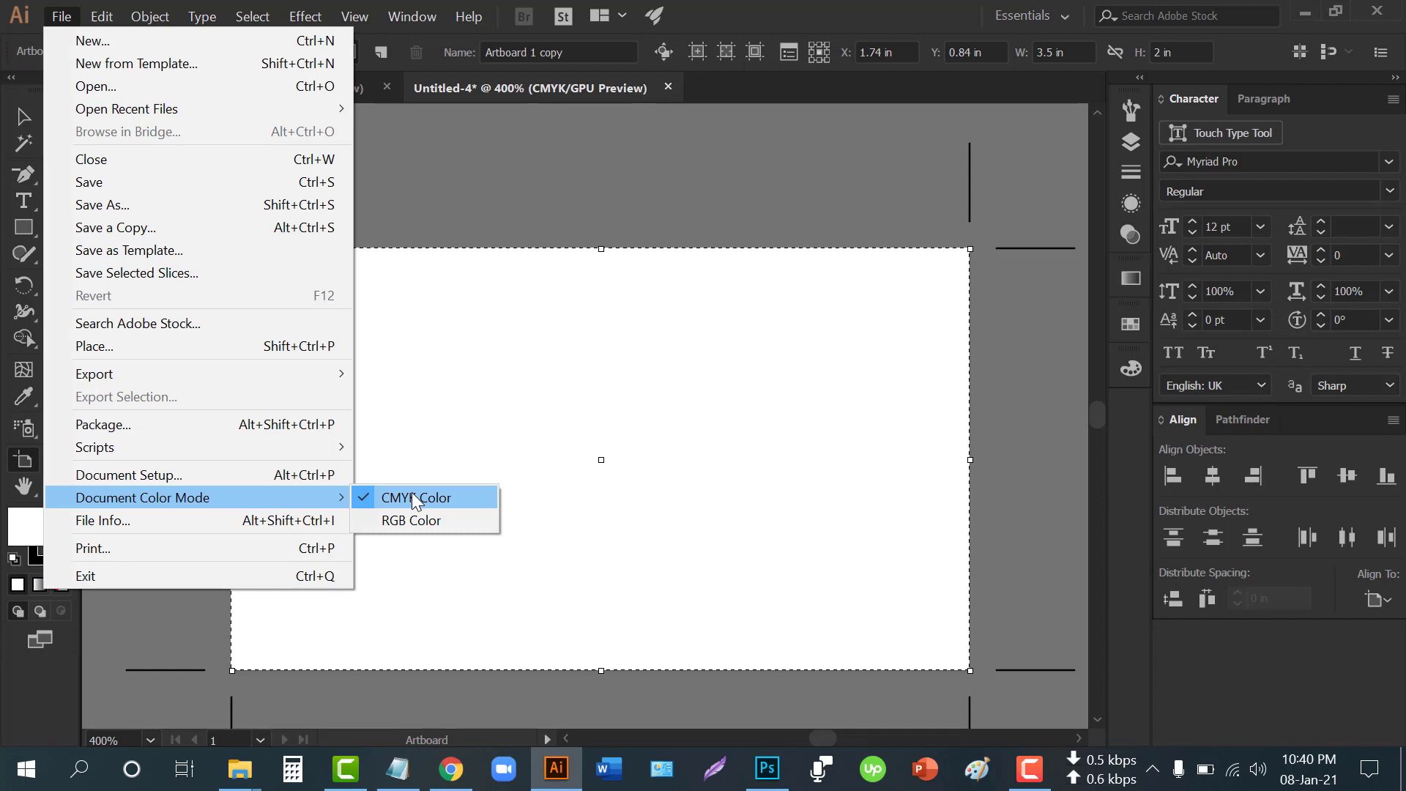
{"action": "left_click", "coordinate": [453, 410]}
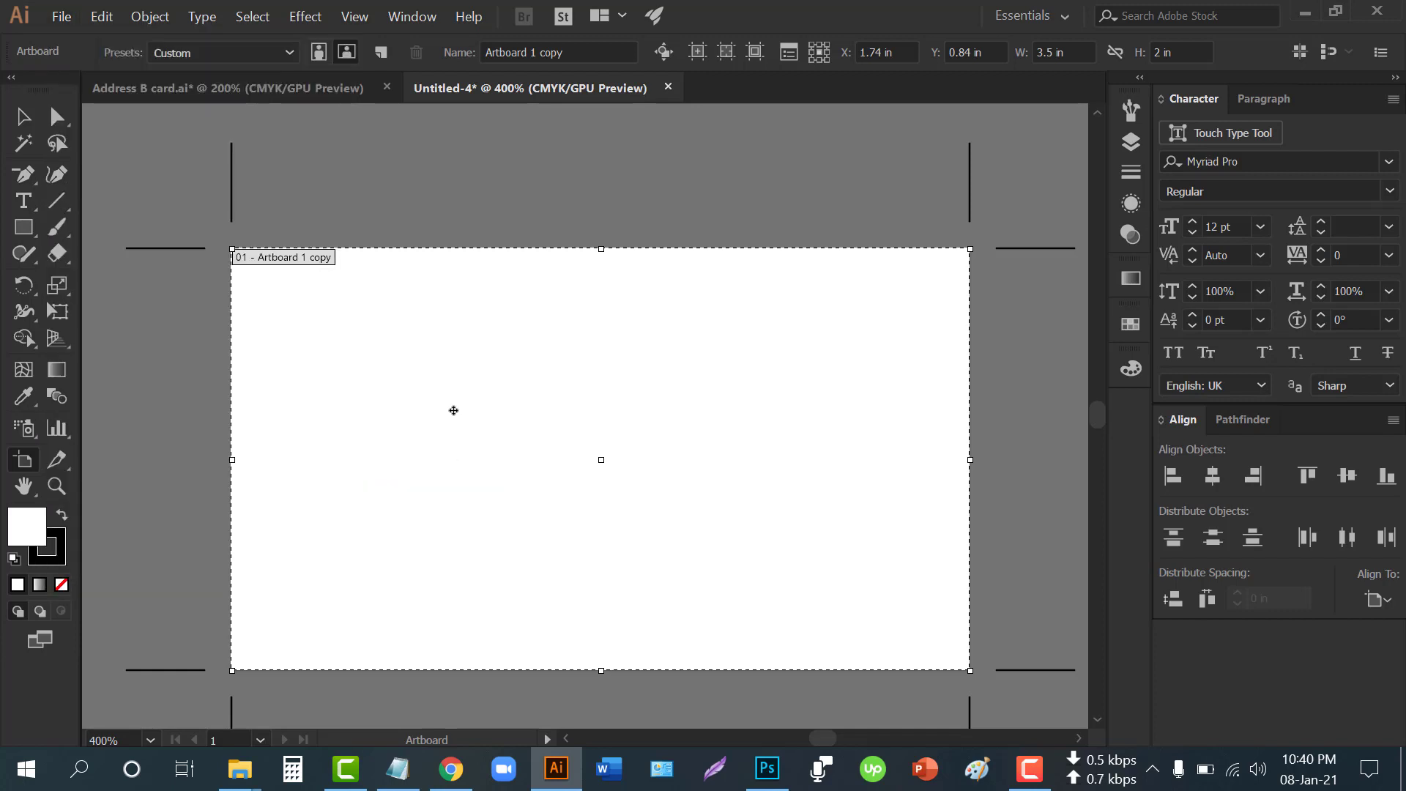
Turn on the card artboard's centre mark, then drag-select across the still-empty card
{"action": "left_click", "coordinate": [693, 58]}
{"action": "left_click", "coordinate": [22, 117]}
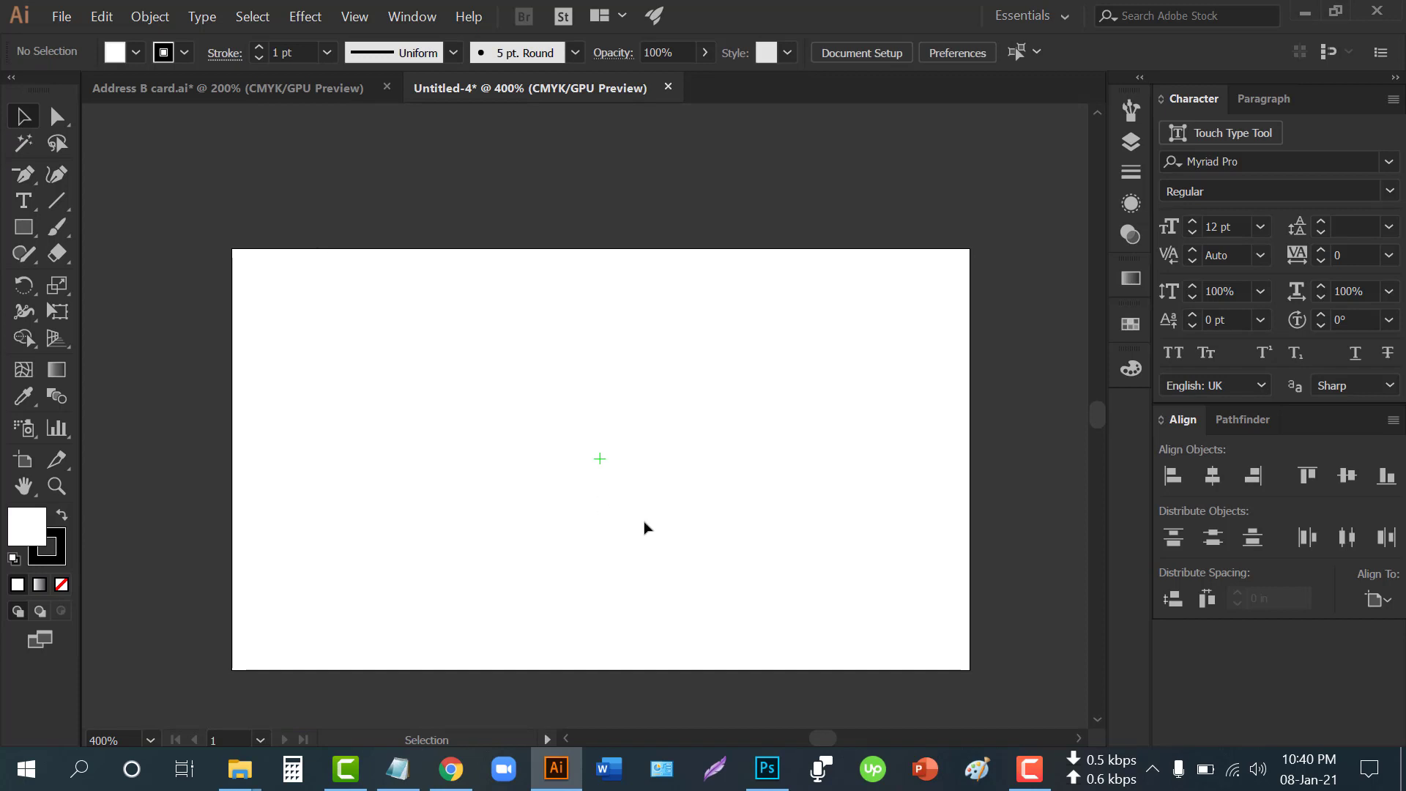
{"action": "scroll", "coordinate": [645, 503], "scroll_direction": "up", "scroll_amount": 3}
{"action": "left_click_drag", "start_coordinate": [402, 314], "coordinate": [632, 457]}
{"action": "scroll", "coordinate": [631, 458], "scroll_direction": "down", "scroll_amount": 1}
{"action": "scroll", "coordinate": [634, 457], "scroll_direction": "down", "scroll_amount": 3}
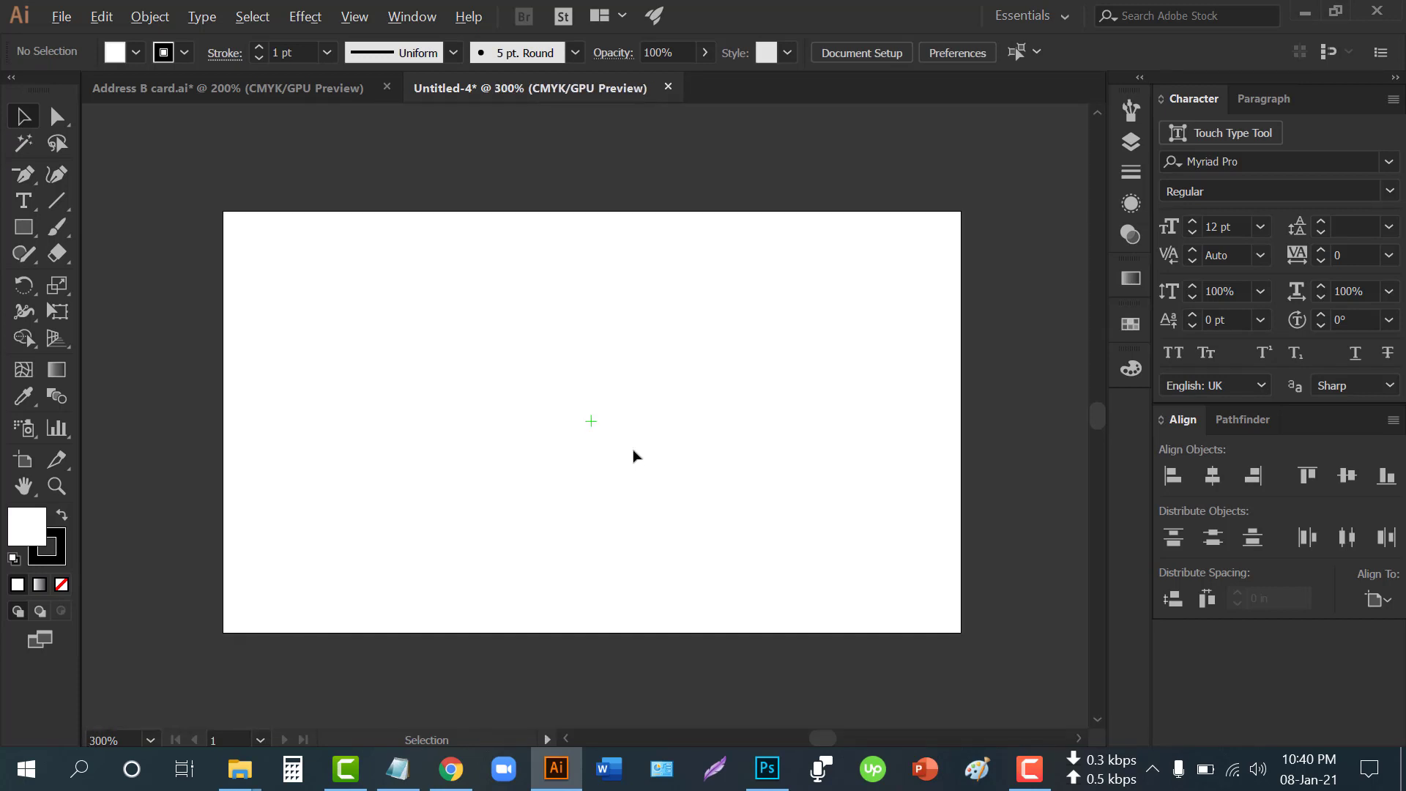
{"action": "scroll", "coordinate": [564, 231], "scroll_direction": "up", "scroll_amount": 1}
{"action": "left_click_drag", "start_coordinate": [590, 213], "coordinate": [956, 626]}
{"action": "left_click_drag", "start_coordinate": [333, 375], "coordinate": [399, 462]}
{"action": "left_click_drag", "start_coordinate": [641, 409], "coordinate": [751, 487]}
{"action": "left_click", "coordinate": [22, 461]}
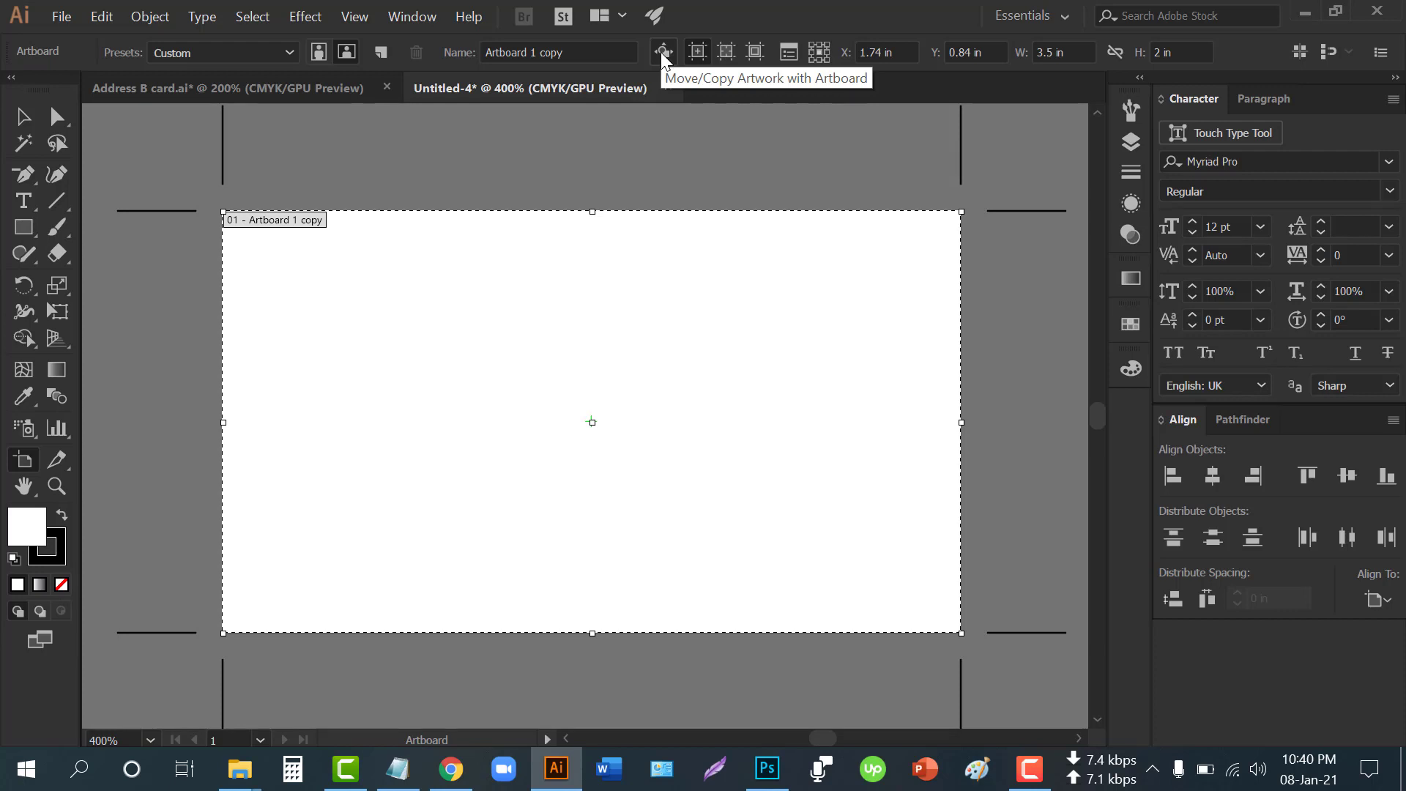
{"action": "left_click", "coordinate": [22, 118]}
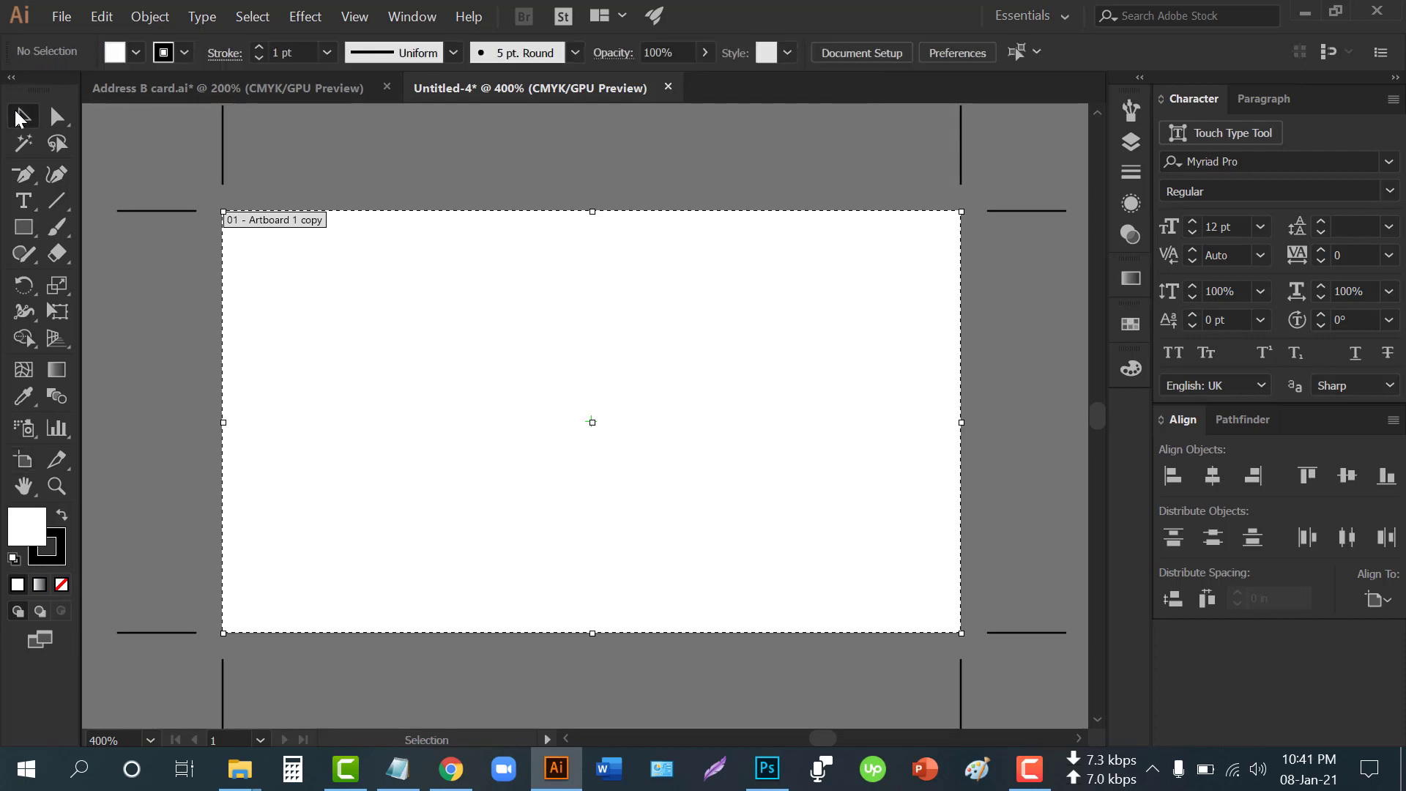
Draw a square on the left of the card with a solid tan fill
{"action": "left_click", "coordinate": [23, 228]}
{"action": "left_click_drag", "start_coordinate": [478, 406], "coordinate": [563, 490]}
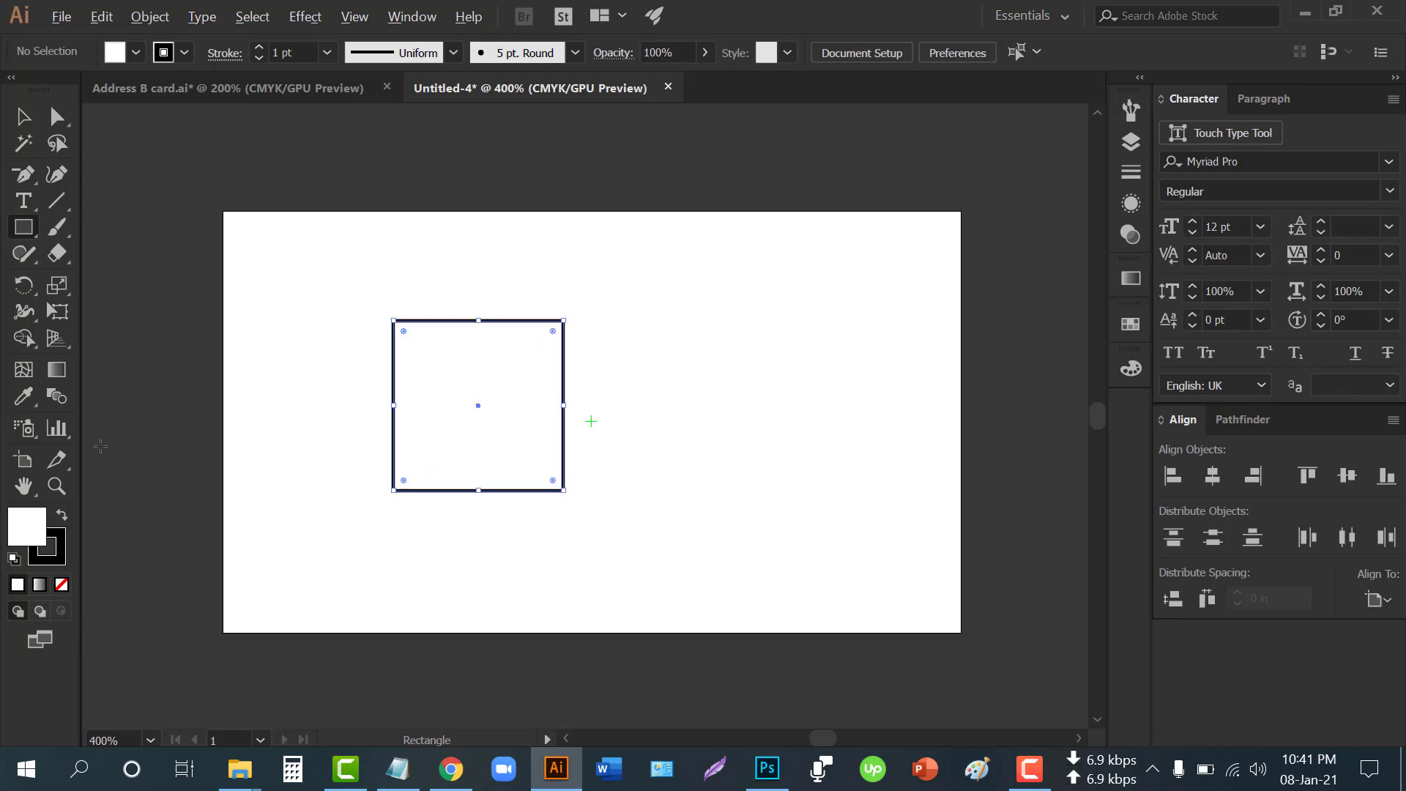
{"action": "left_click", "coordinate": [62, 515]}
{"action": "left_click", "coordinate": [136, 52]}
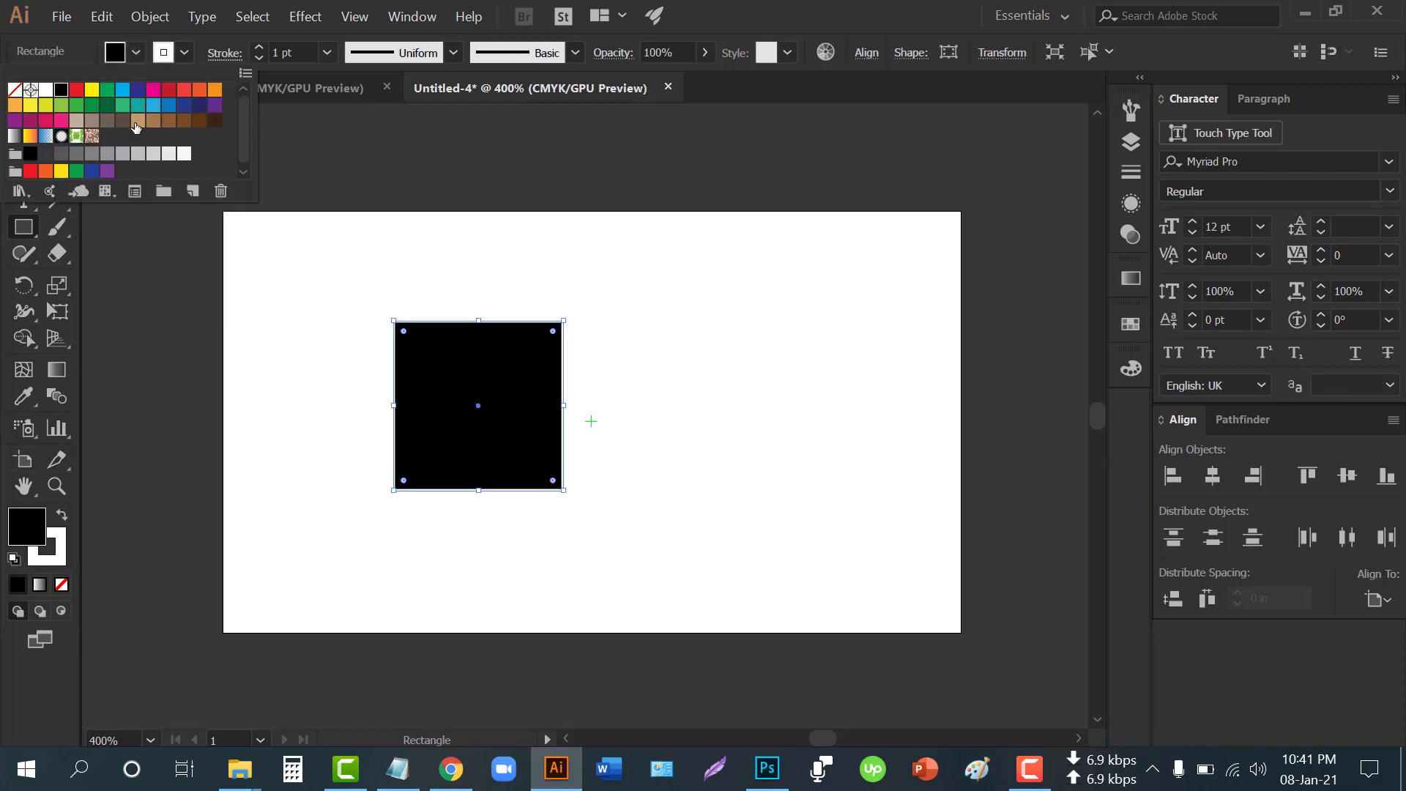
{"action": "left_click", "coordinate": [213, 121]}
Duplicate the square as a smaller copy and draw a tan five-point star
{"action": "left_click", "coordinate": [24, 117]}
{"action": "mouse_move", "coordinate": [493, 477]}
{"action": "left_mouse_down"}
{"action": "mouse_move", "coordinate": [709, 480]}
{"action": "mouse_move", "coordinate": [721, 435]}
{"action": "left_mouse_up"}
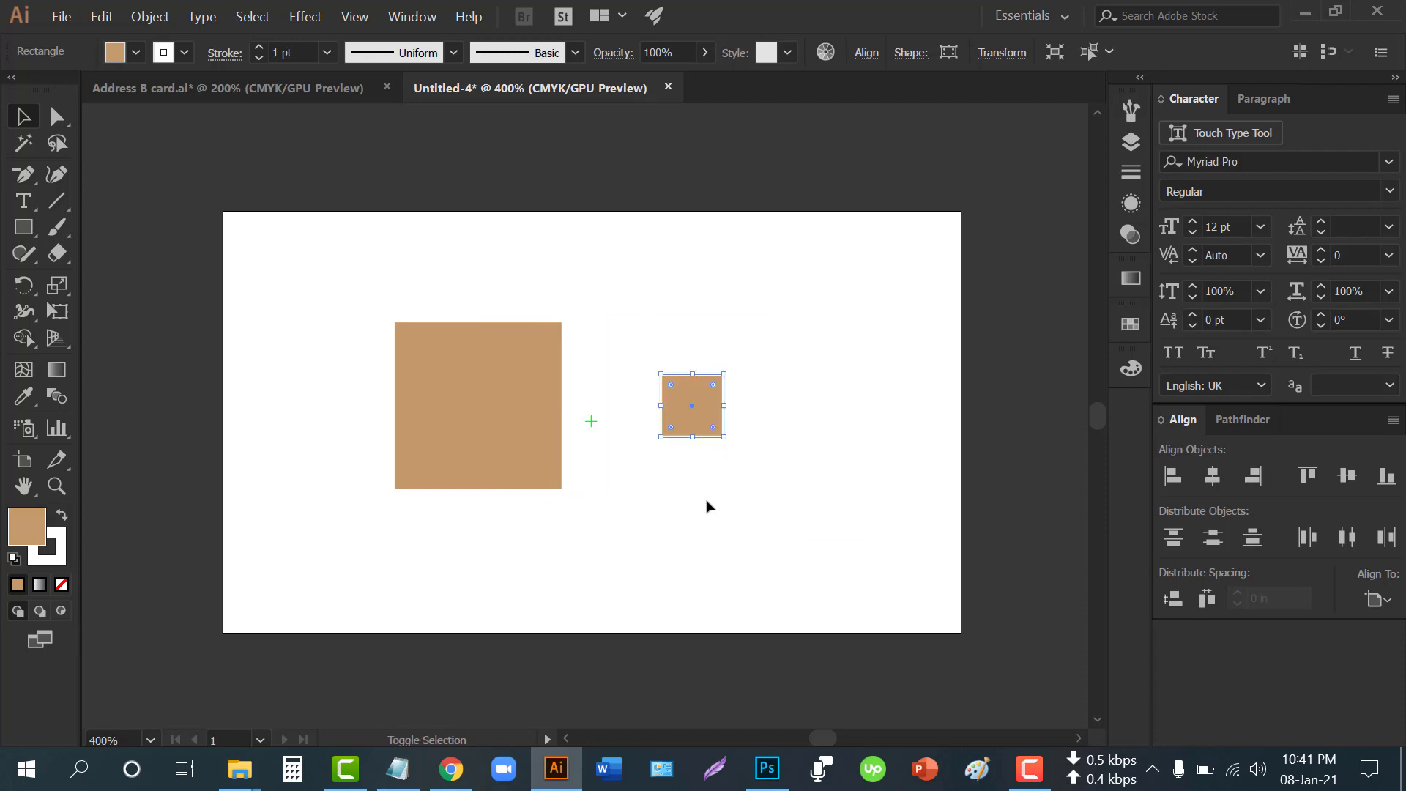
{"action": "left_click", "coordinate": [710, 502]}
{"action": "left_click", "coordinate": [25, 227]}
{"action": "left_click", "coordinate": [110, 330]}
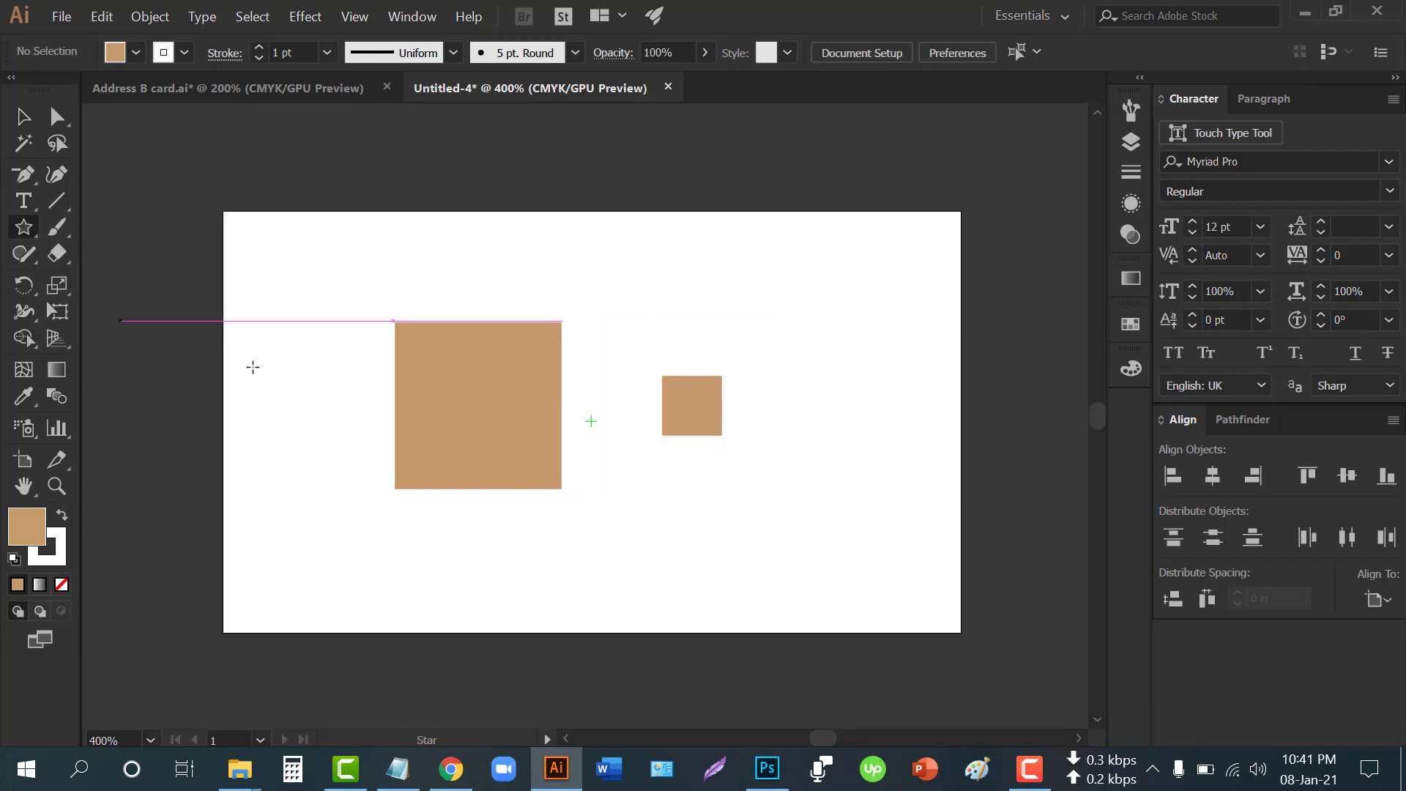
{"action": "left_click_drag", "start_coordinate": [282, 399], "coordinate": [334, 469]}
Arrange the star beside the large square and deselect the shapes
{"action": "left_click", "coordinate": [23, 117]}
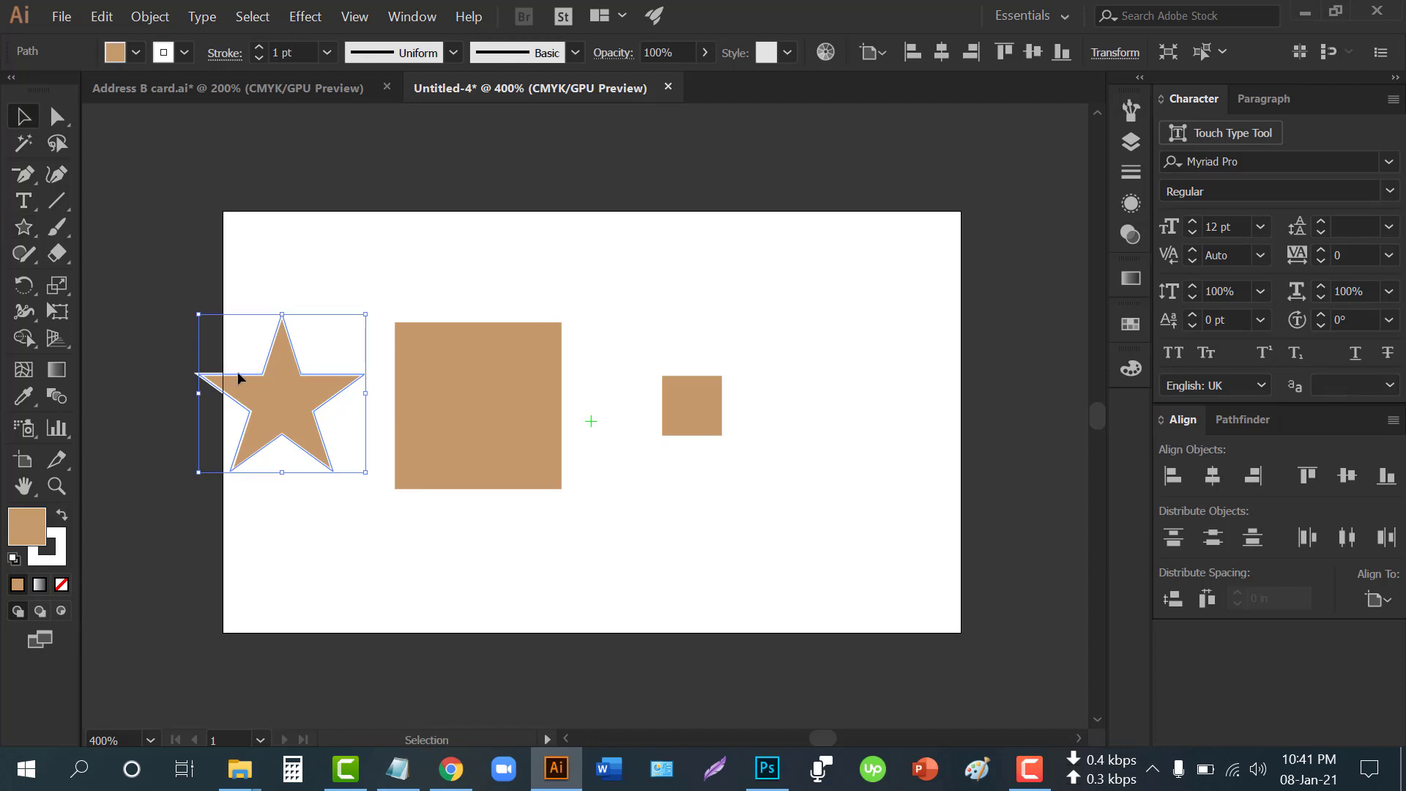
{"action": "left_click_drag", "start_coordinate": [237, 371], "coordinate": [271, 422]}
{"action": "left_click_drag", "start_coordinate": [510, 392], "coordinate": [552, 441]}
{"action": "left_click", "coordinate": [644, 322]}
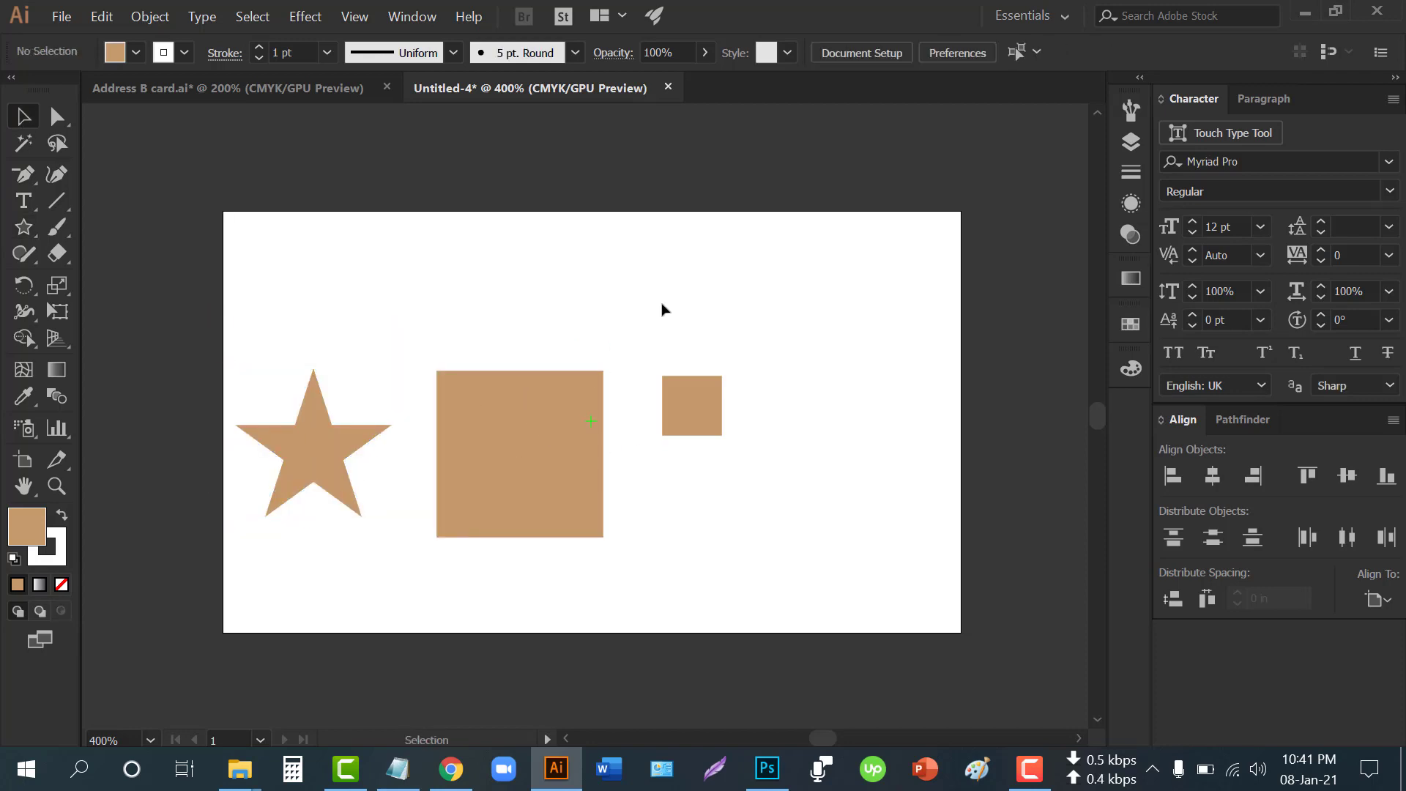
{"action": "left_click", "coordinate": [24, 460]}
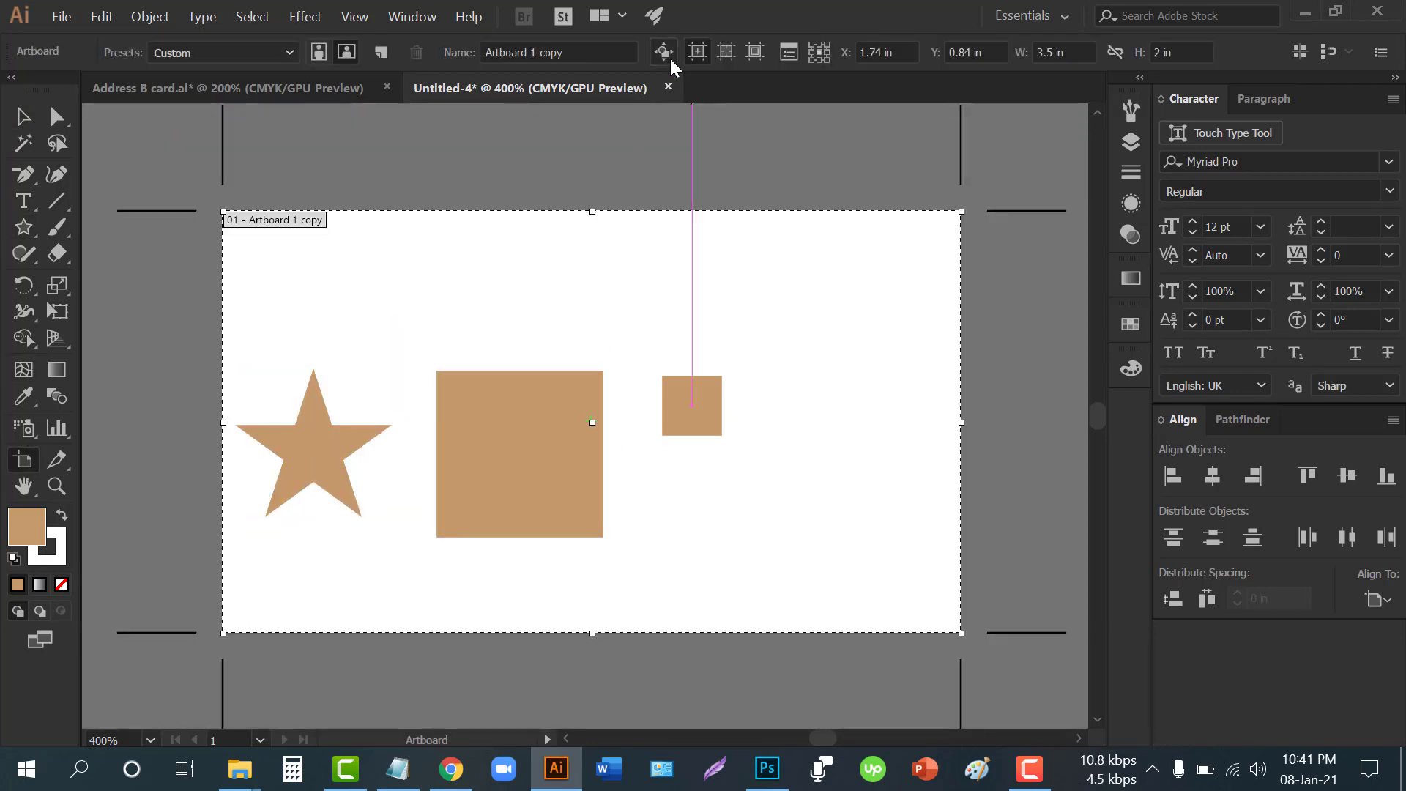
Duplicate the card artboard with its shapes to the right, then delete that copy
{"action": "key", "text": "ctrl+minus"}
{"action": "mouse_move", "coordinate": [260, 364]}
{"action": "left_mouse_down"}
{"action": "mouse_move", "coordinate": [866, 377]}
{"action": "mouse_move", "coordinate": [639, 347]}
{"action": "left_mouse_up"}
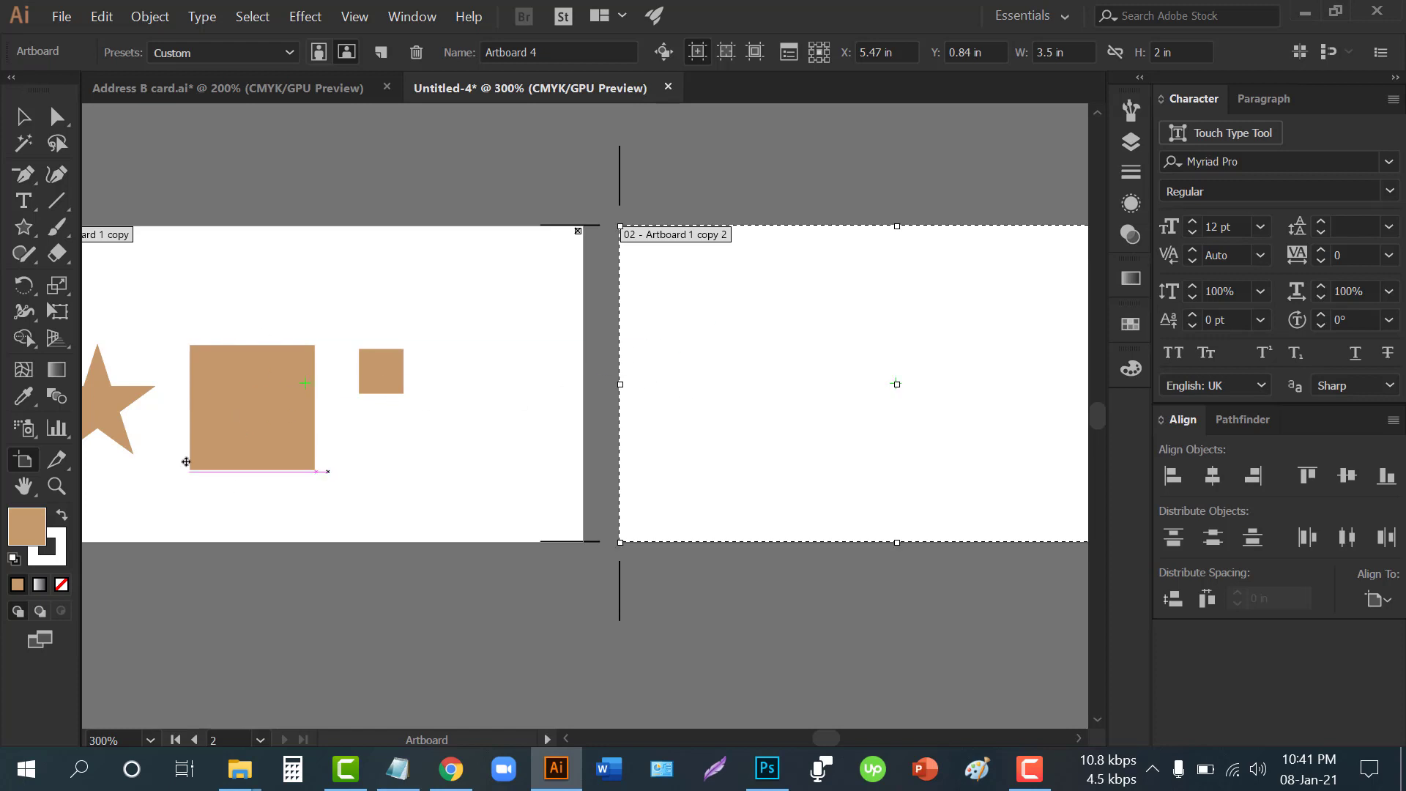
{"action": "left_click", "coordinate": [758, 380]}
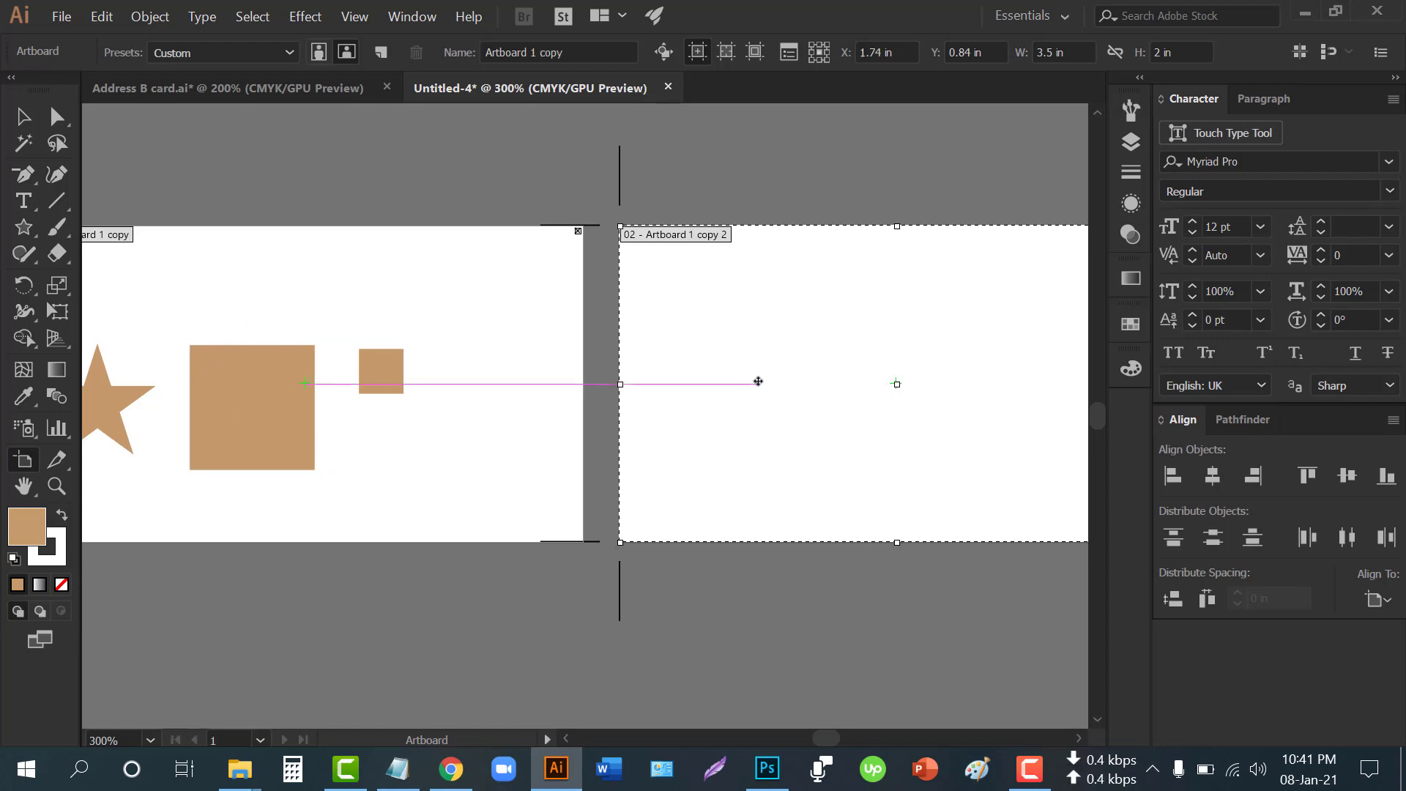
{"action": "key", "text": "Delete"}
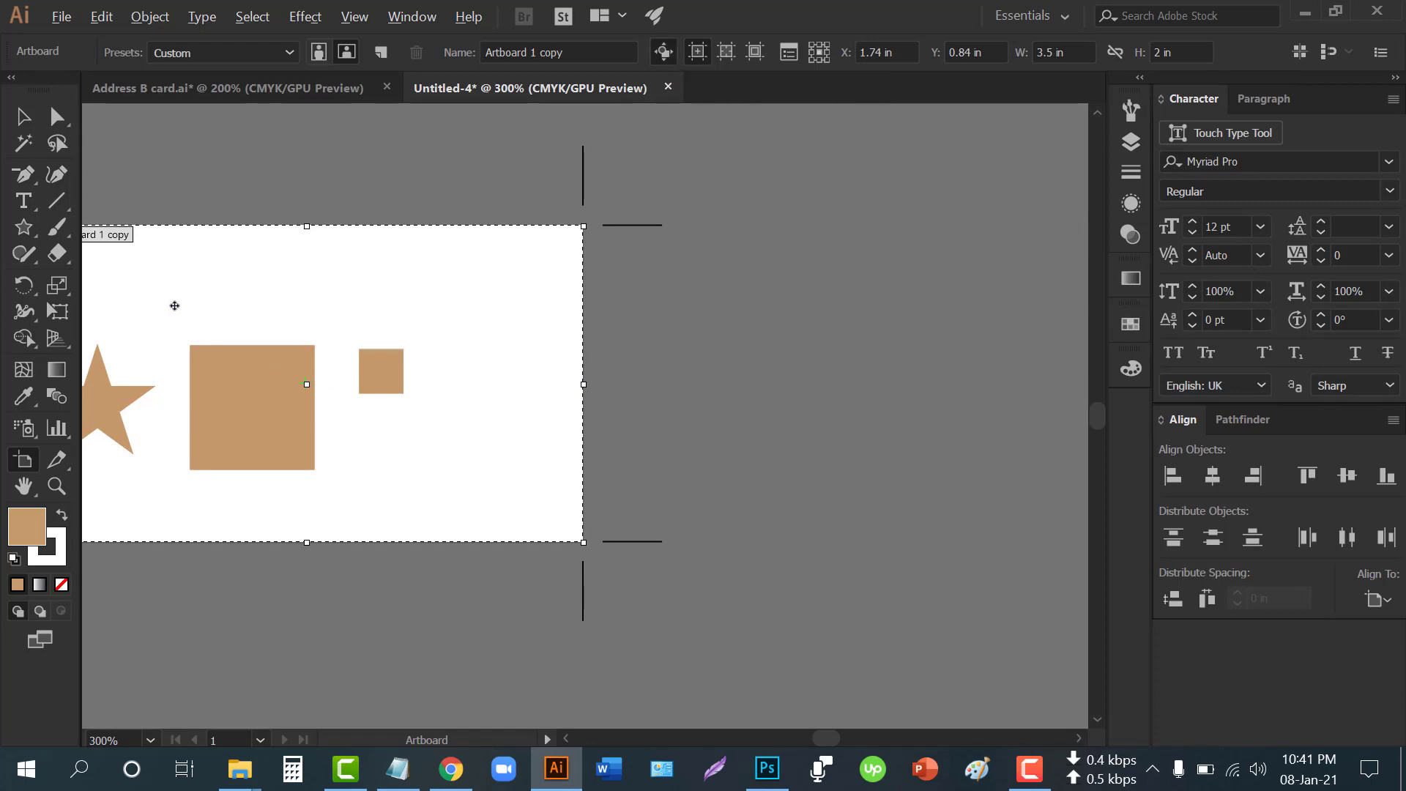
Duplicate the card artboard rightward again and show centre cross hairs on it
{"action": "mouse_move", "coordinate": [175, 305]}
{"action": "left_mouse_down"}
{"action": "mouse_move", "coordinate": [778, 308]}
{"action": "mouse_move", "coordinate": [523, 303]}
{"action": "left_mouse_up"}
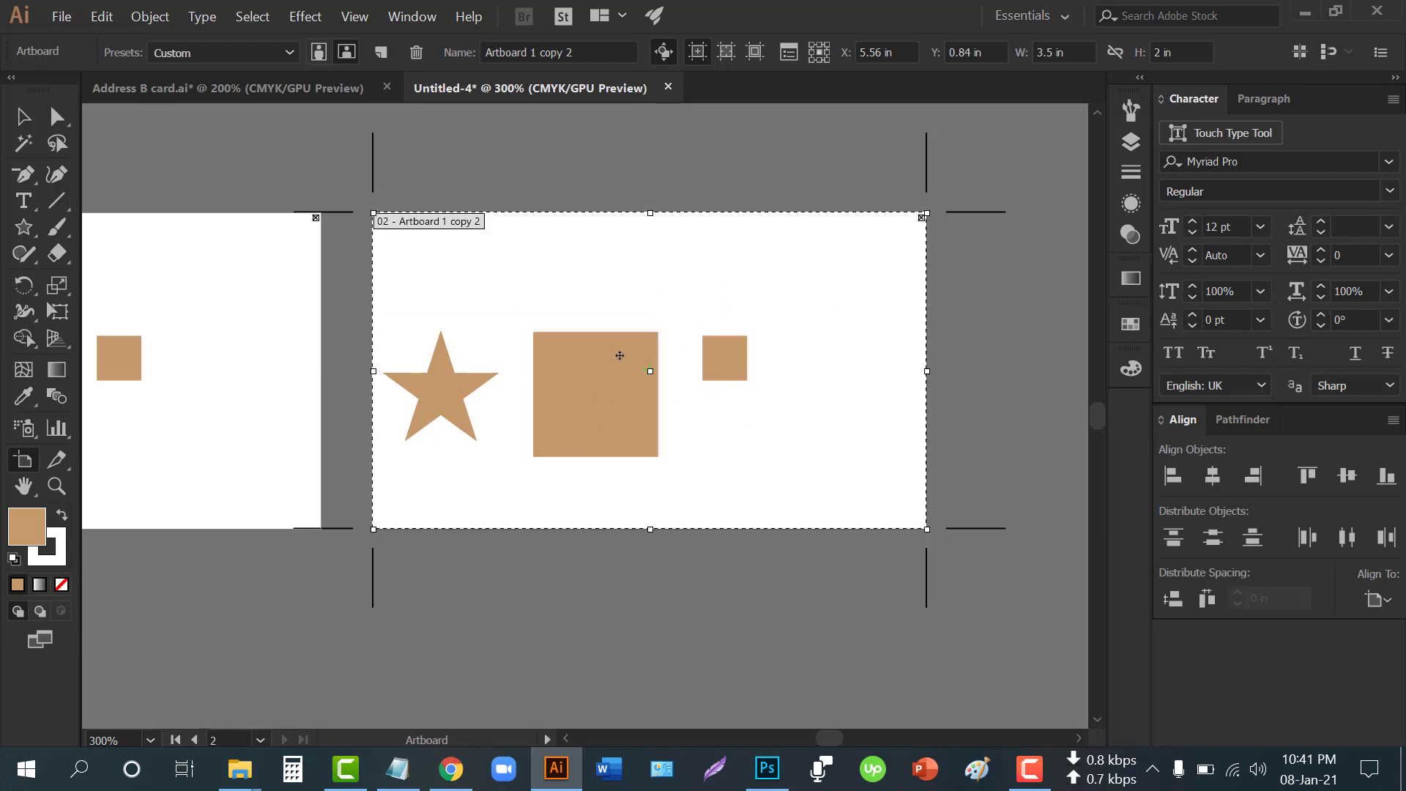
{"action": "left_click", "coordinate": [727, 59]}
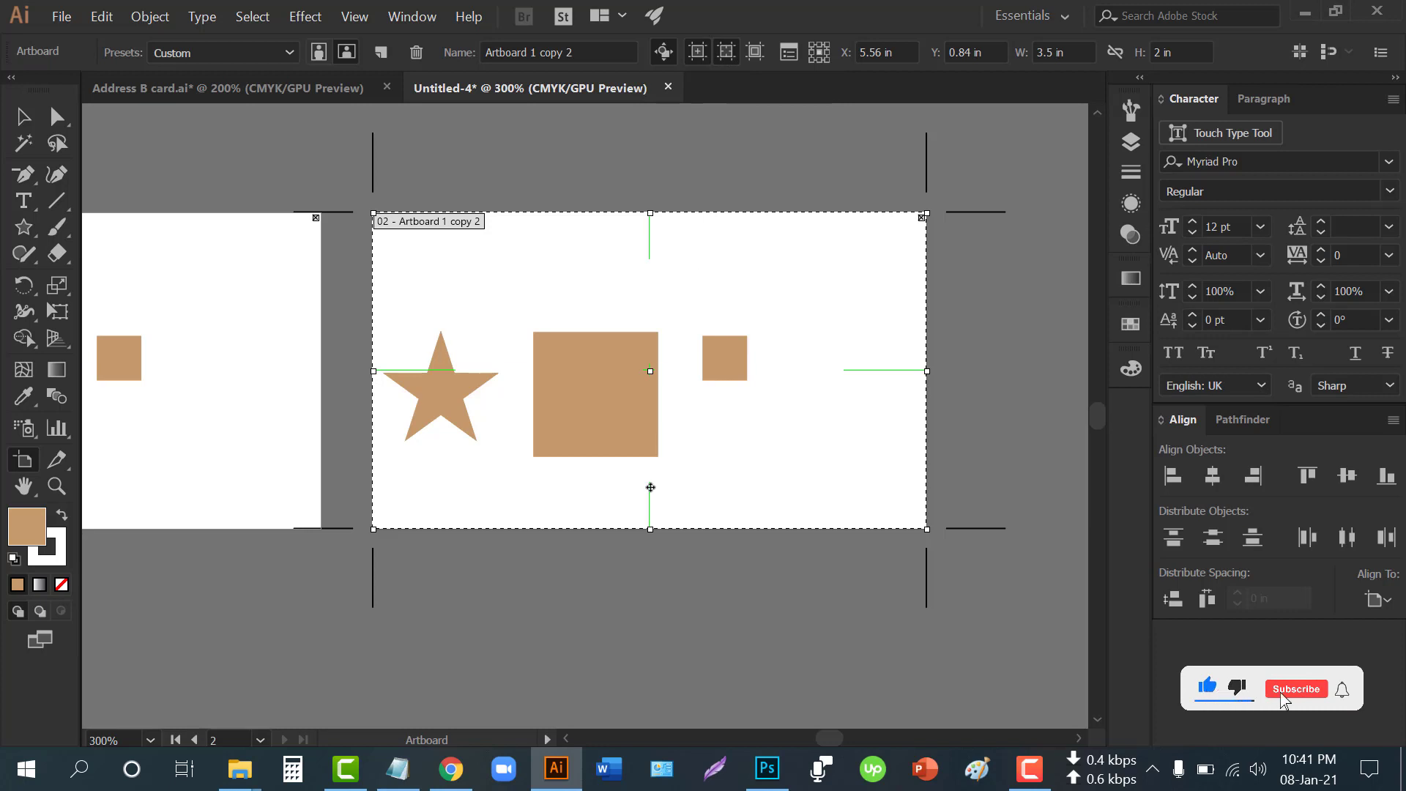
{"action": "left_click", "coordinate": [22, 117]}
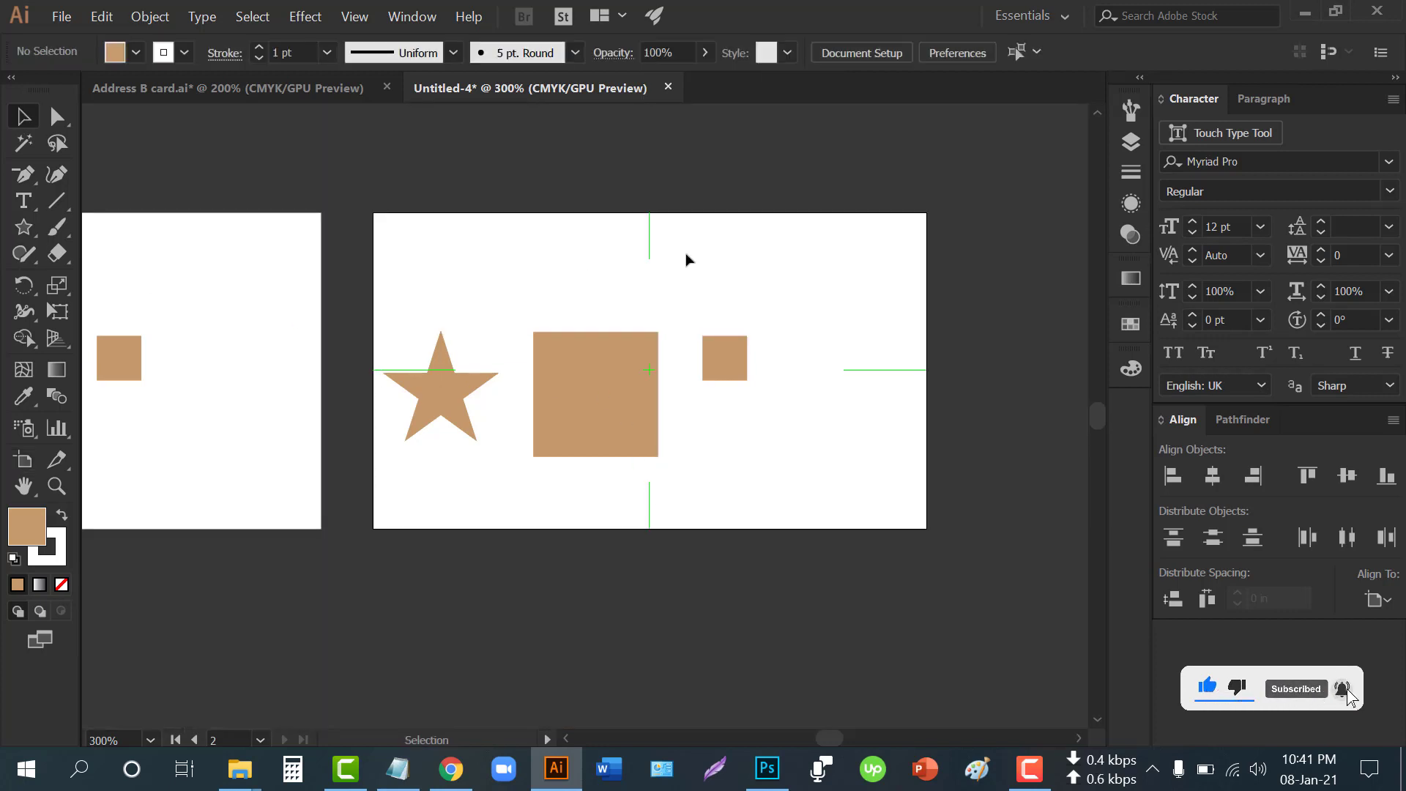
Select the star and squares on the second card, then deselect the star
{"action": "mouse_move", "coordinate": [839, 306]}
{"action": "left_mouse_down"}
{"action": "mouse_move", "coordinate": [890, 449]}
{"action": "mouse_move", "coordinate": [652, 540]}
{"action": "mouse_move", "coordinate": [591, 536]}
{"action": "left_mouse_up"}
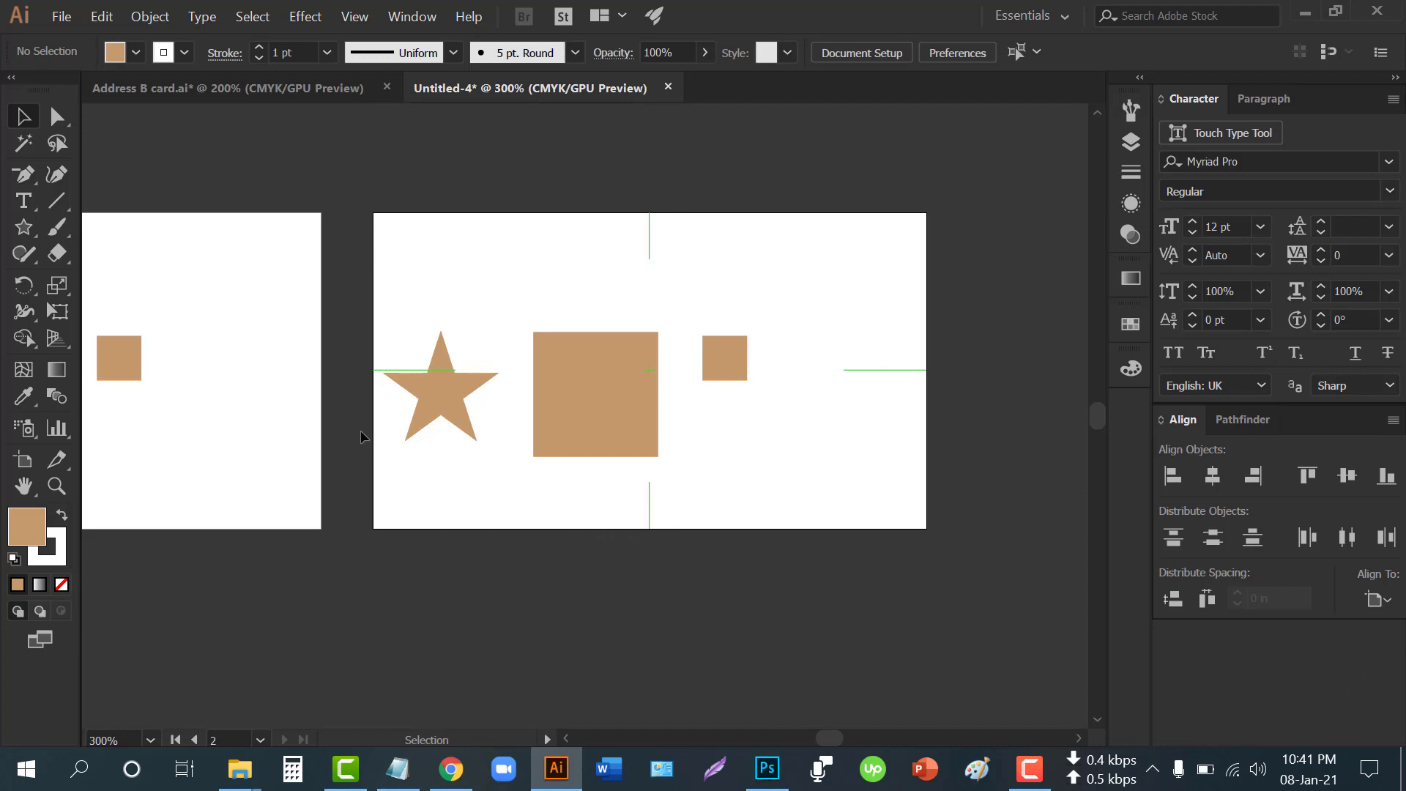
{"action": "left_click_drag", "start_coordinate": [388, 401], "coordinate": [380, 286]}
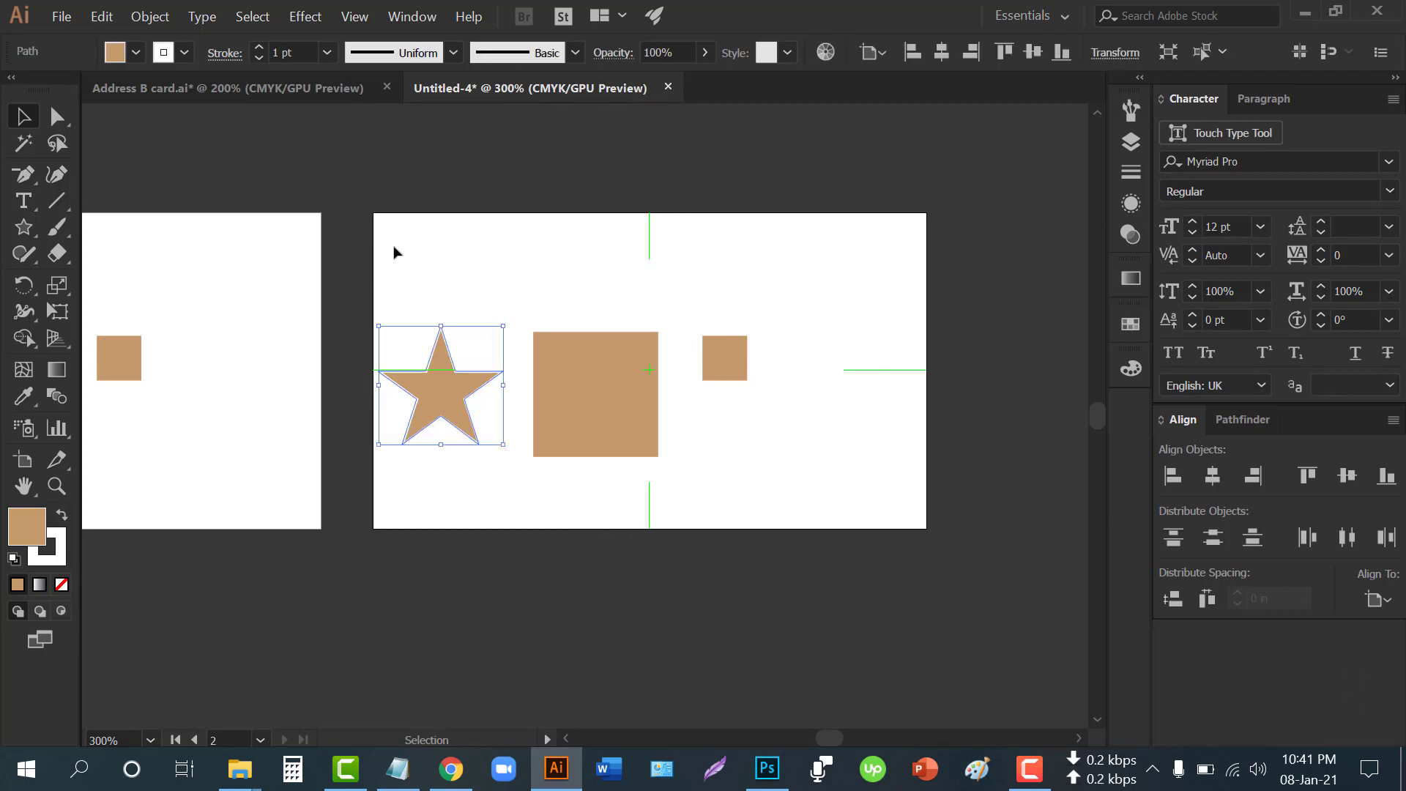
{"action": "left_click", "coordinate": [395, 252]}
{"action": "left_click_drag", "start_coordinate": [534, 231], "coordinate": [722, 260]}
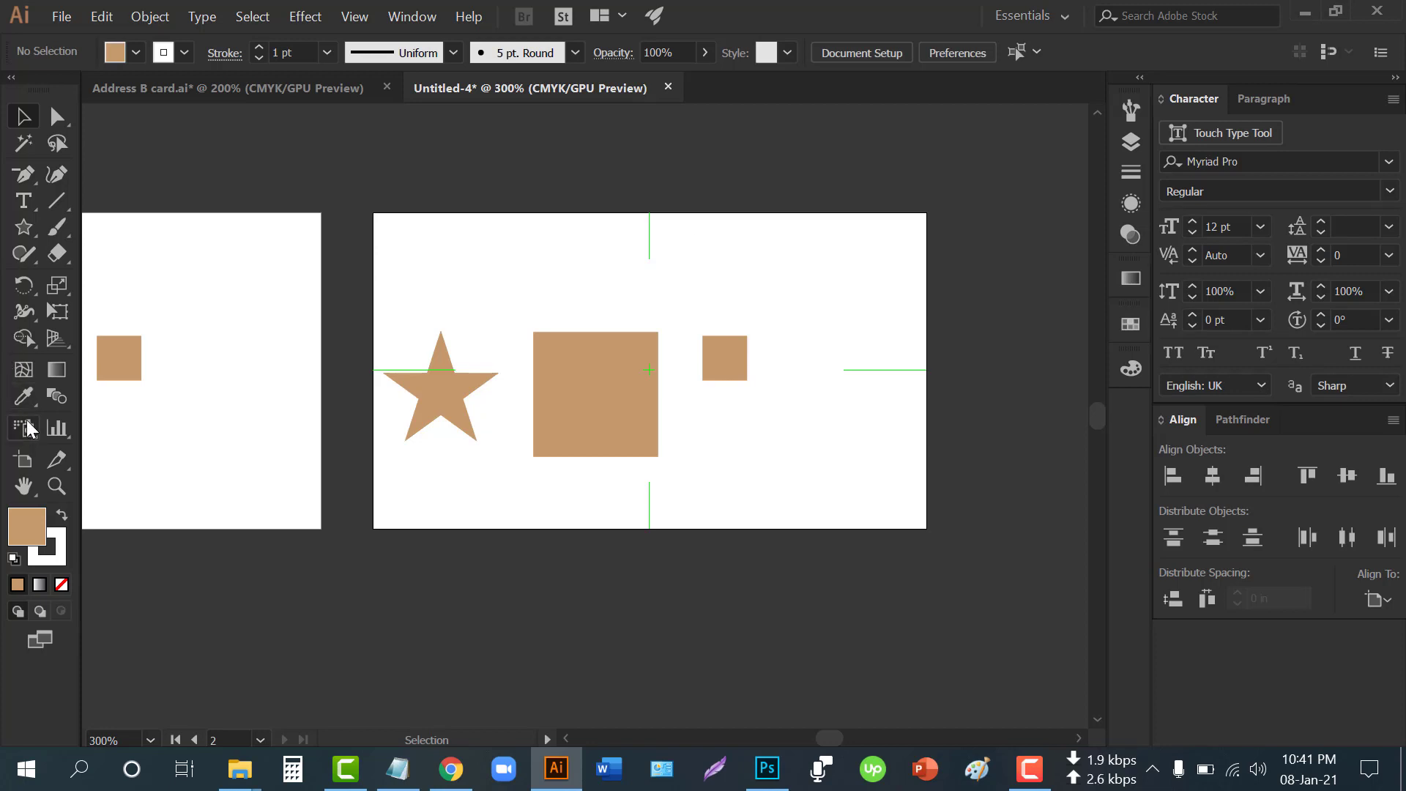
In artboard editing, toggle video safe areas and hide the cross hairs on 'Artboard 1 copy 2'
{"action": "left_click", "coordinate": [29, 460]}
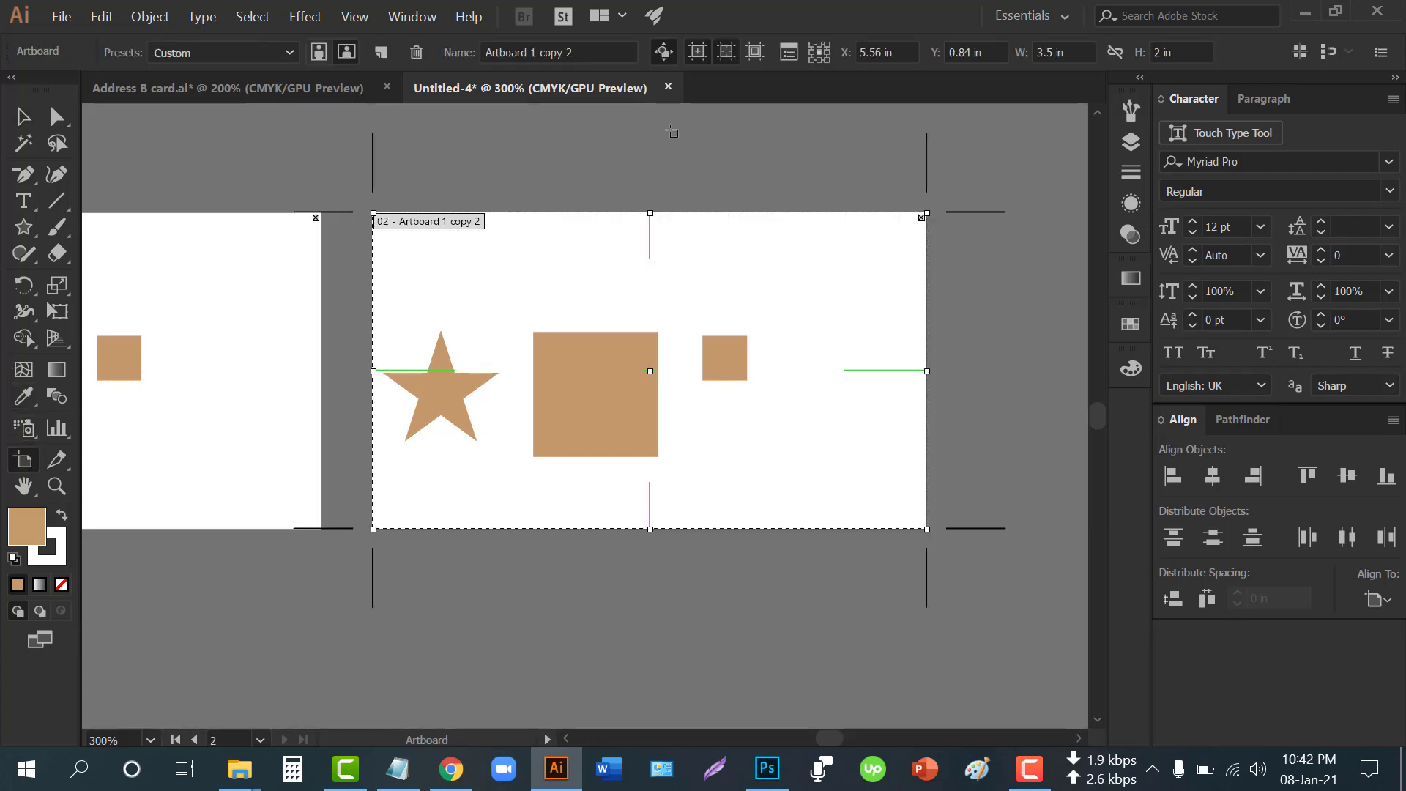
{"action": "left_click", "coordinate": [757, 53]}
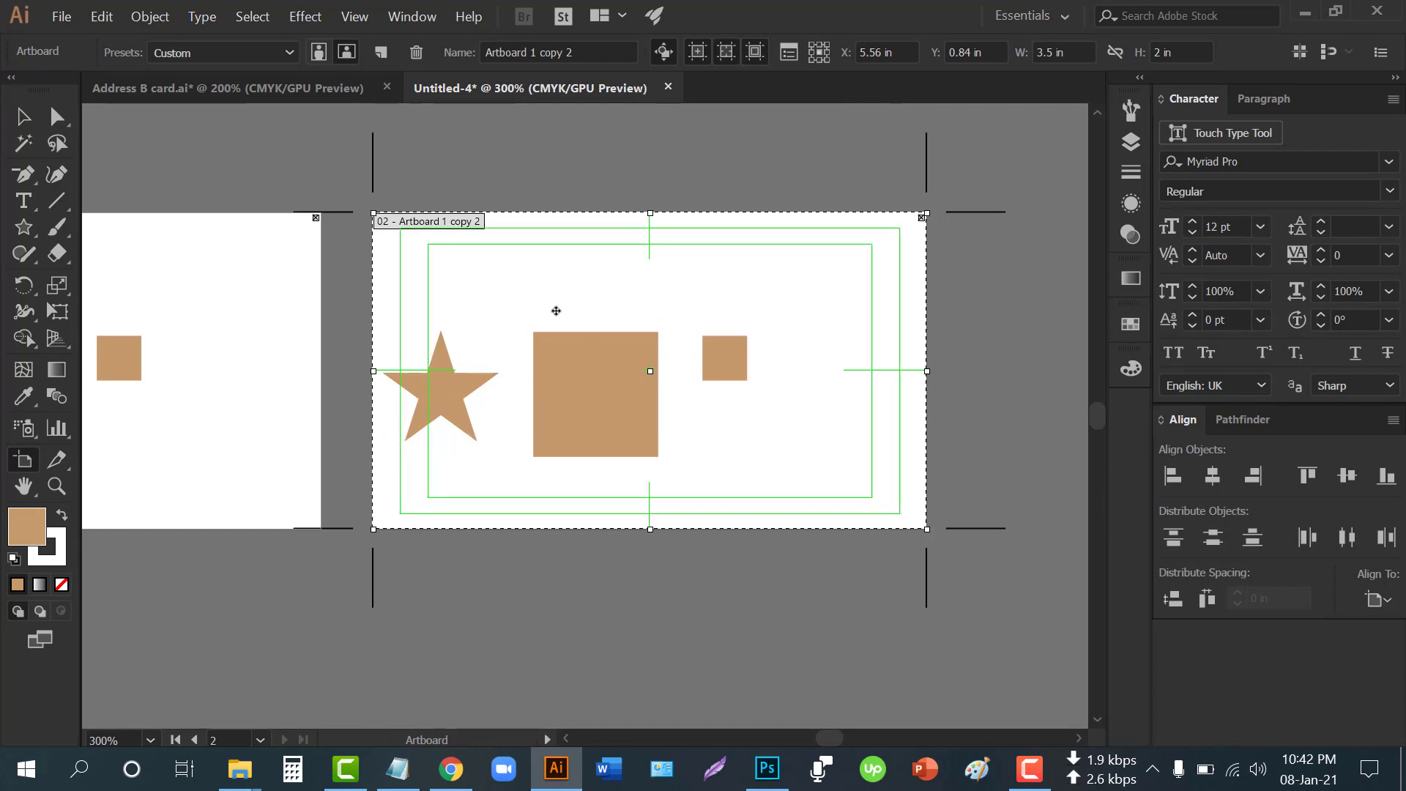
{"action": "left_click", "coordinate": [23, 116]}
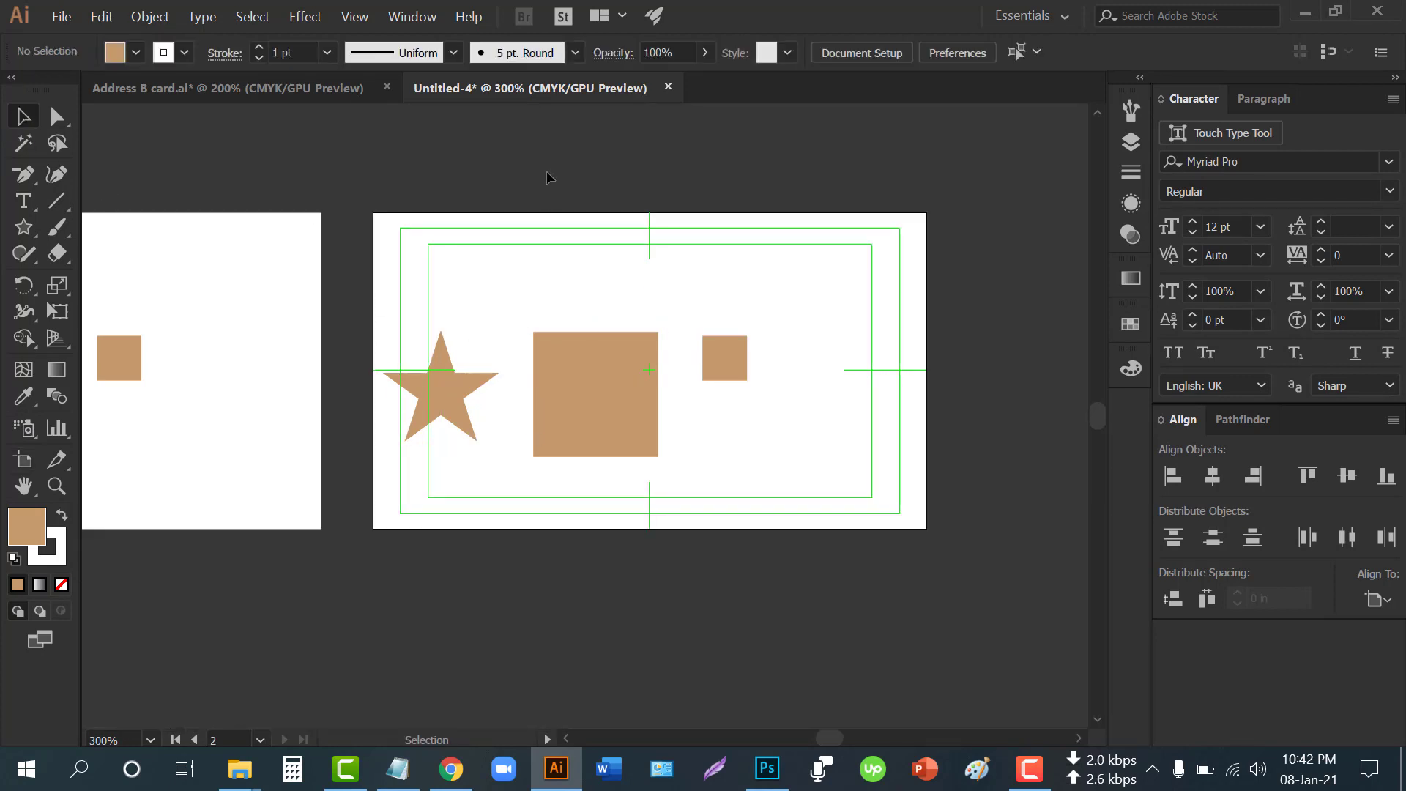
{"action": "left_click", "coordinate": [24, 461]}
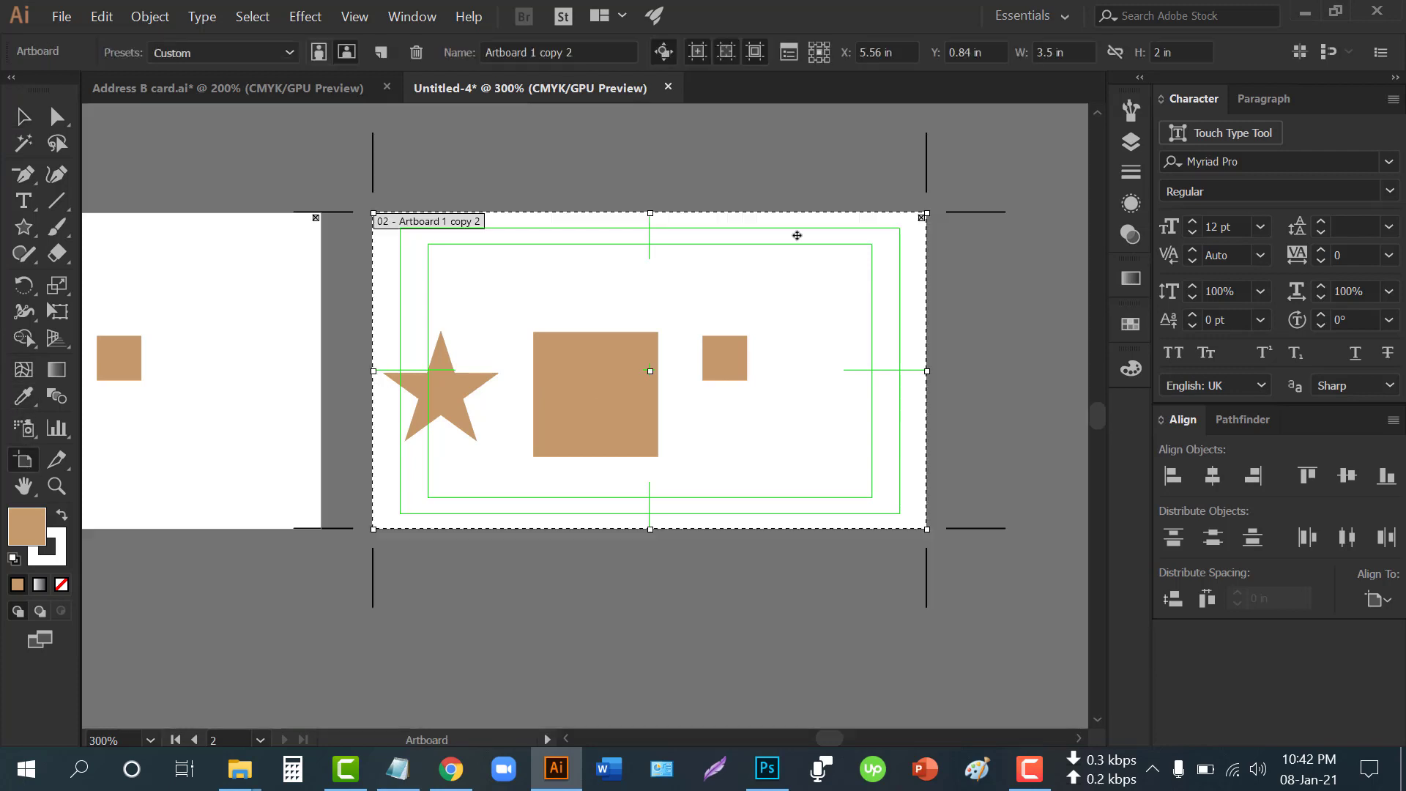
{"action": "left_click", "coordinate": [760, 53]}
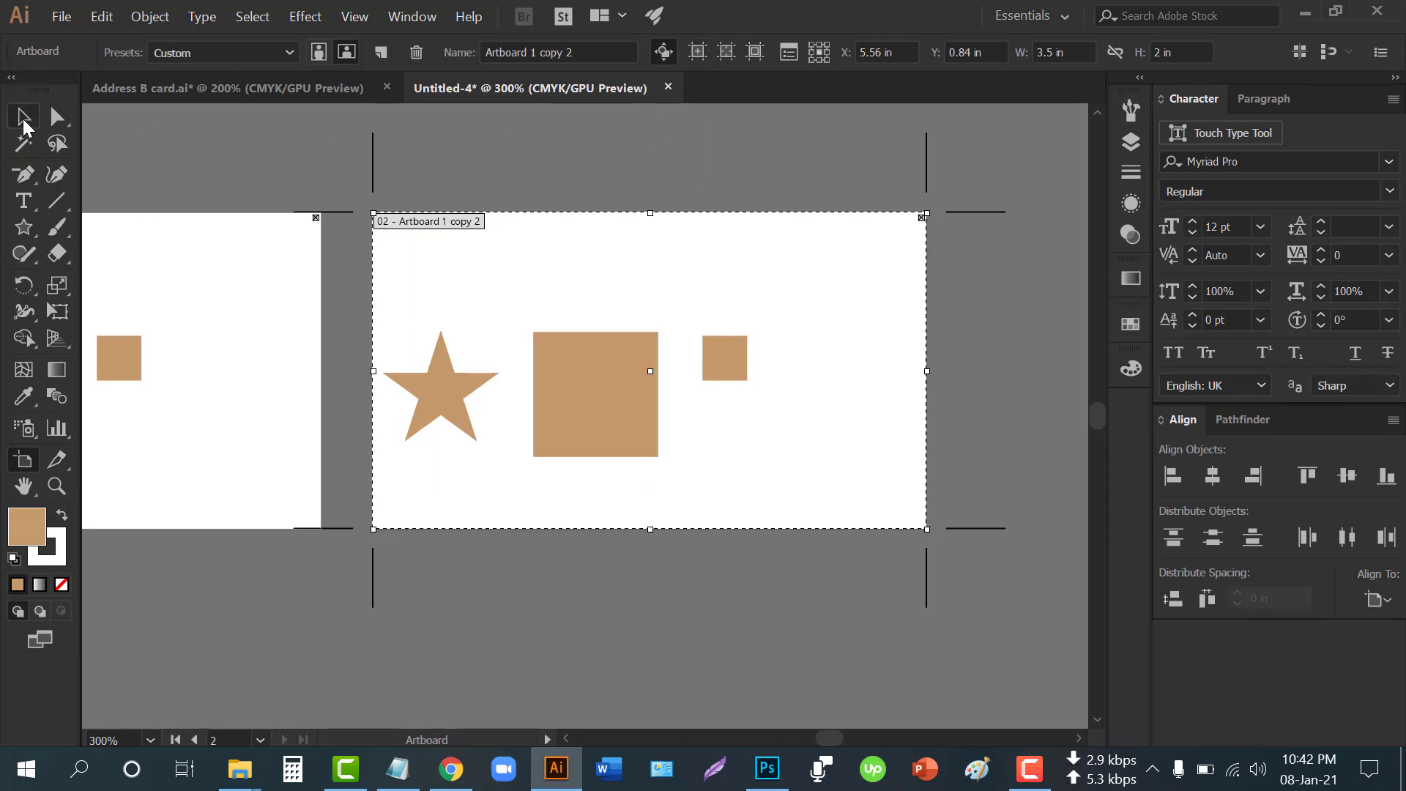
{"action": "left_click", "coordinate": [23, 116]}
{"action": "left_click_drag", "start_coordinate": [386, 286], "coordinate": [195, 293]}
{"action": "left_click_drag", "start_coordinate": [533, 375], "coordinate": [602, 375]}
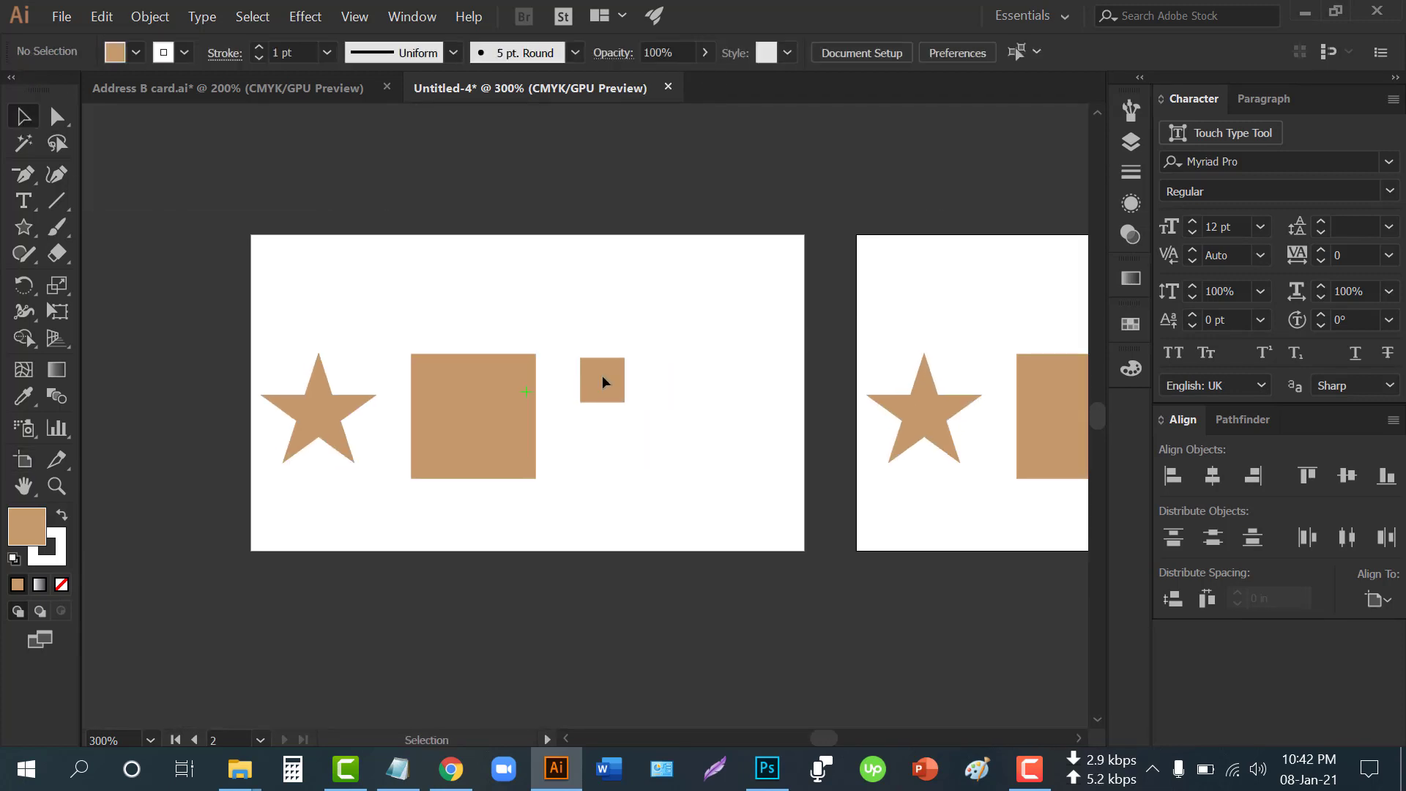
{"action": "scroll", "coordinate": [307, 465], "scroll_direction": "up", "scroll_amount": 1}
{"action": "left_click_drag", "start_coordinate": [275, 256], "coordinate": [234, 271]}
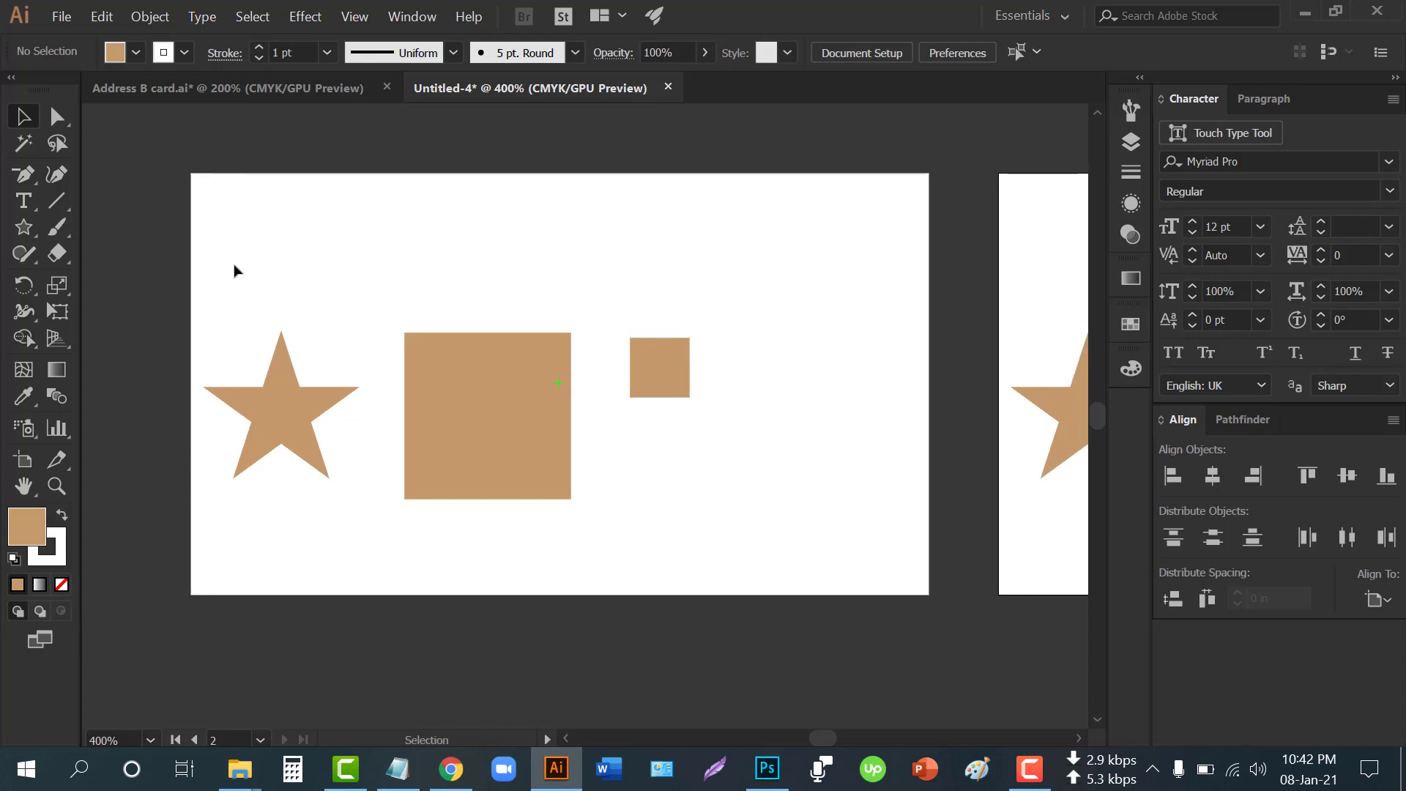
{"action": "left_click", "coordinate": [23, 460]}
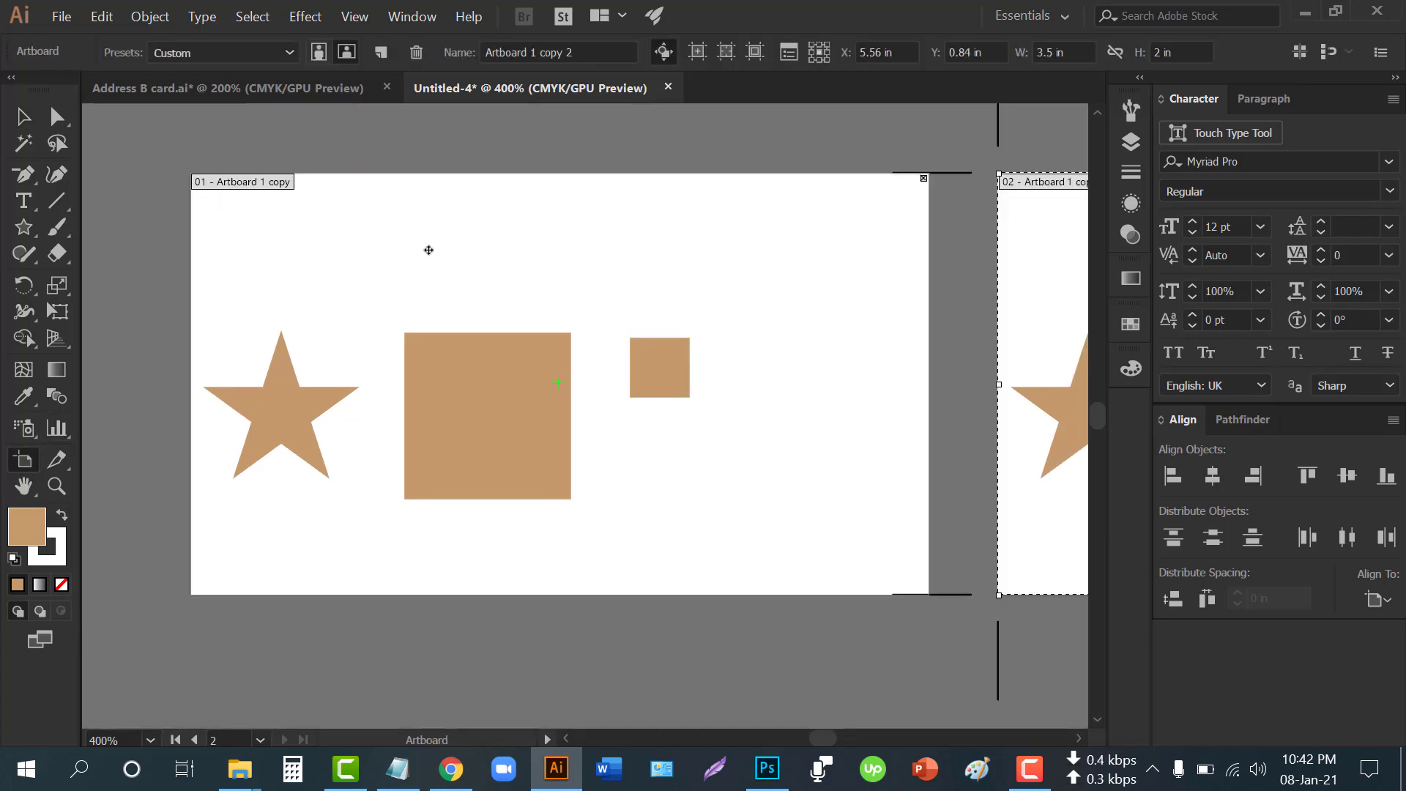